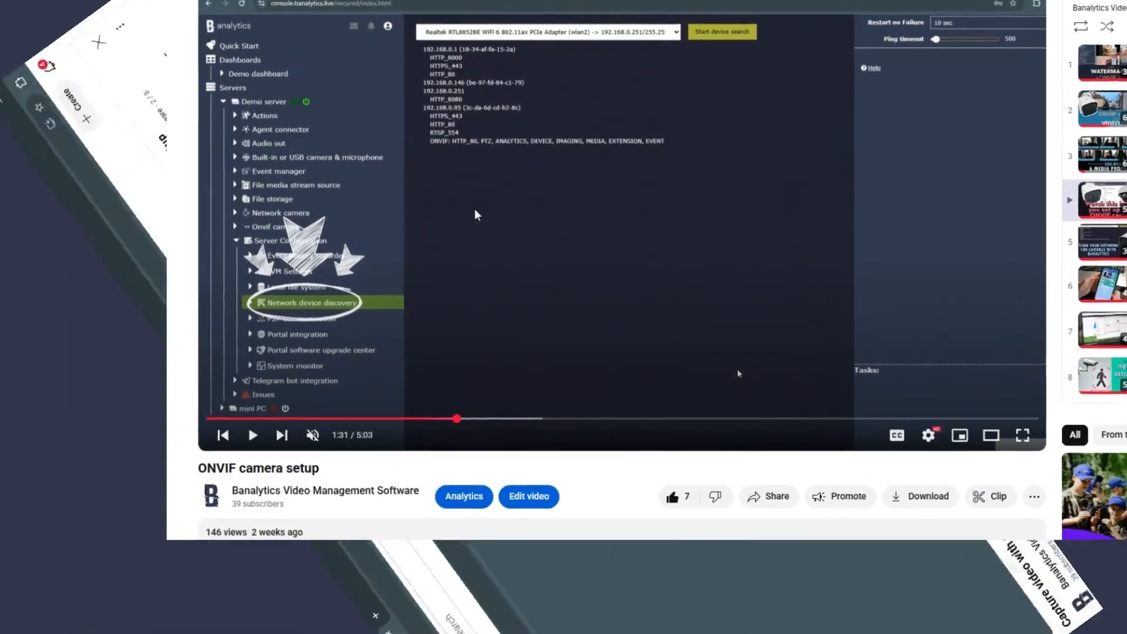
click(481, 214)
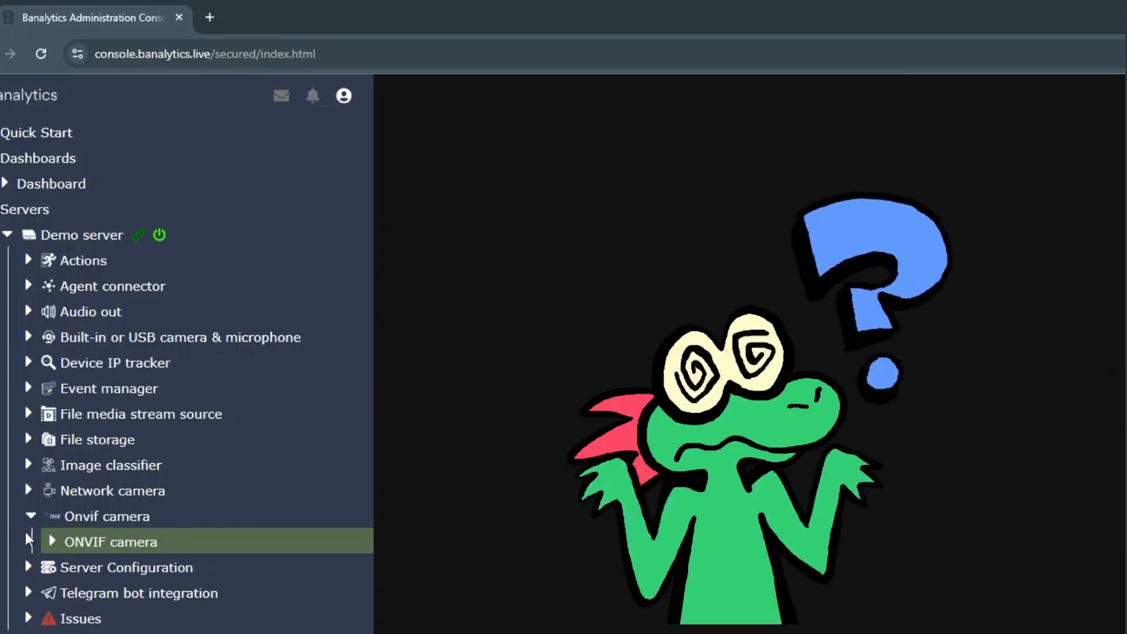
Start the Capture of ONVIF camera / protoken_ch0001 task on the Demo server
click(52, 541)
click(360, 566)
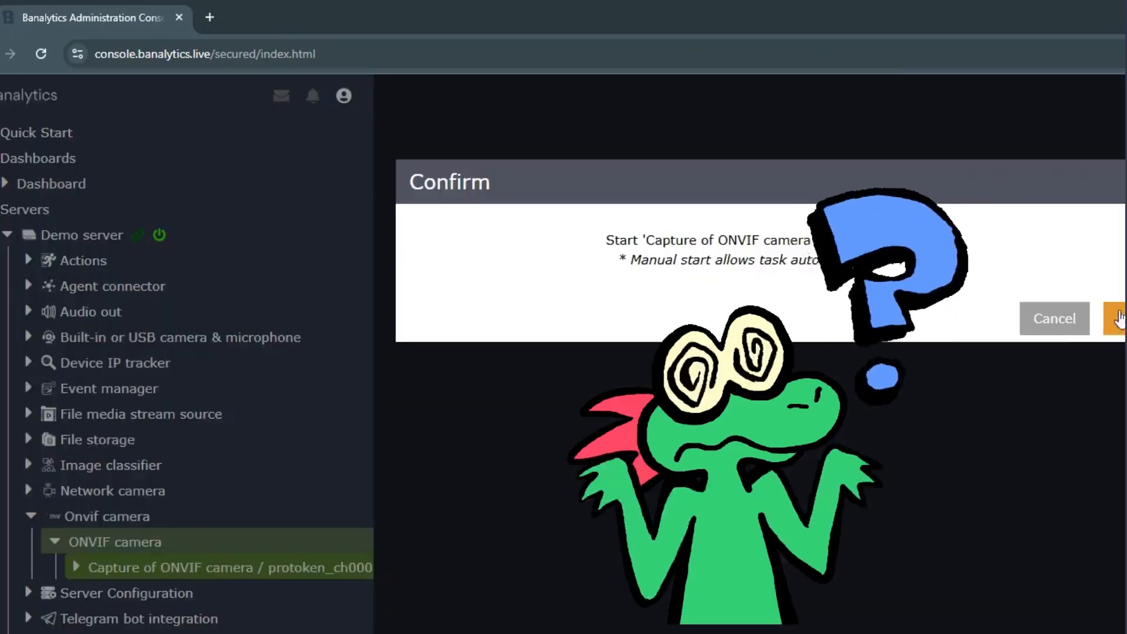
click(1118, 318)
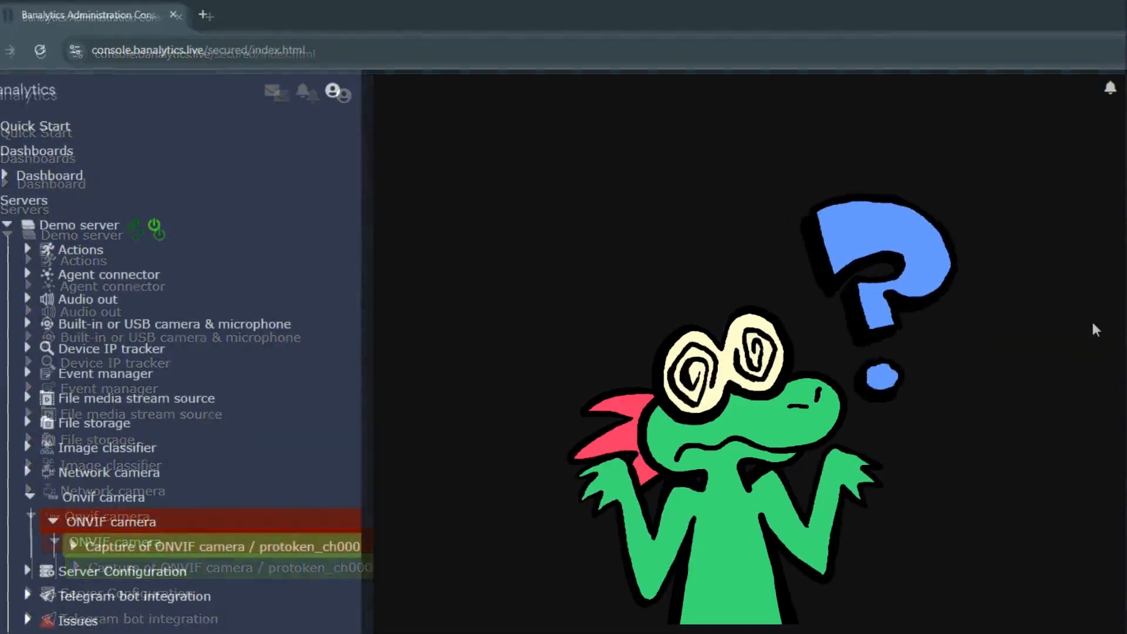
Try to start the failed ONVIF camera again
click(348, 520)
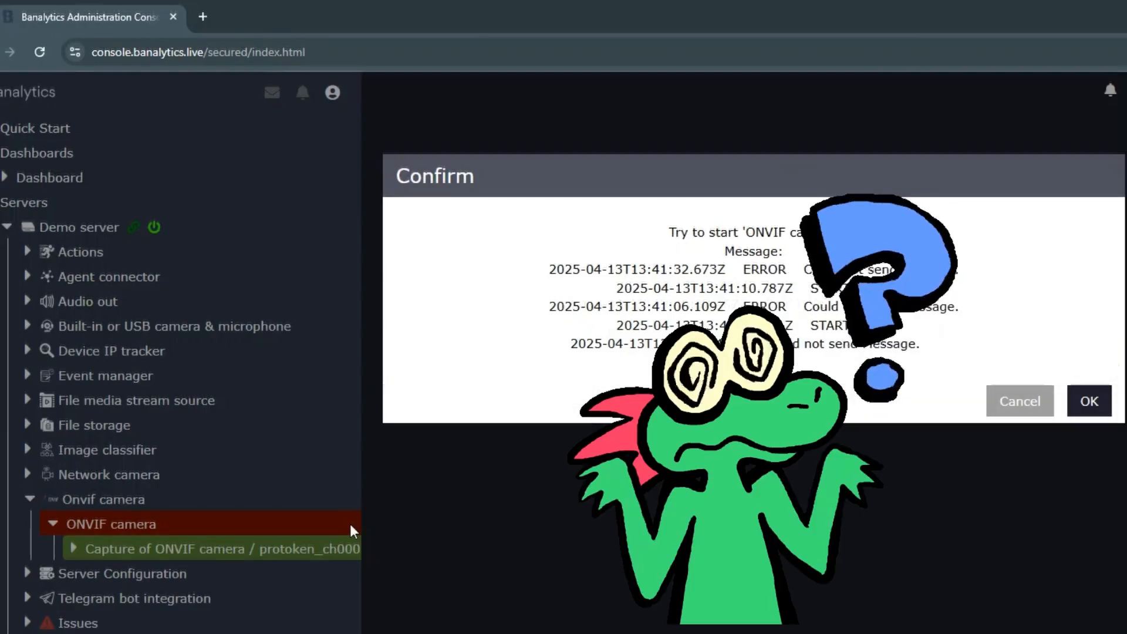
click(1092, 399)
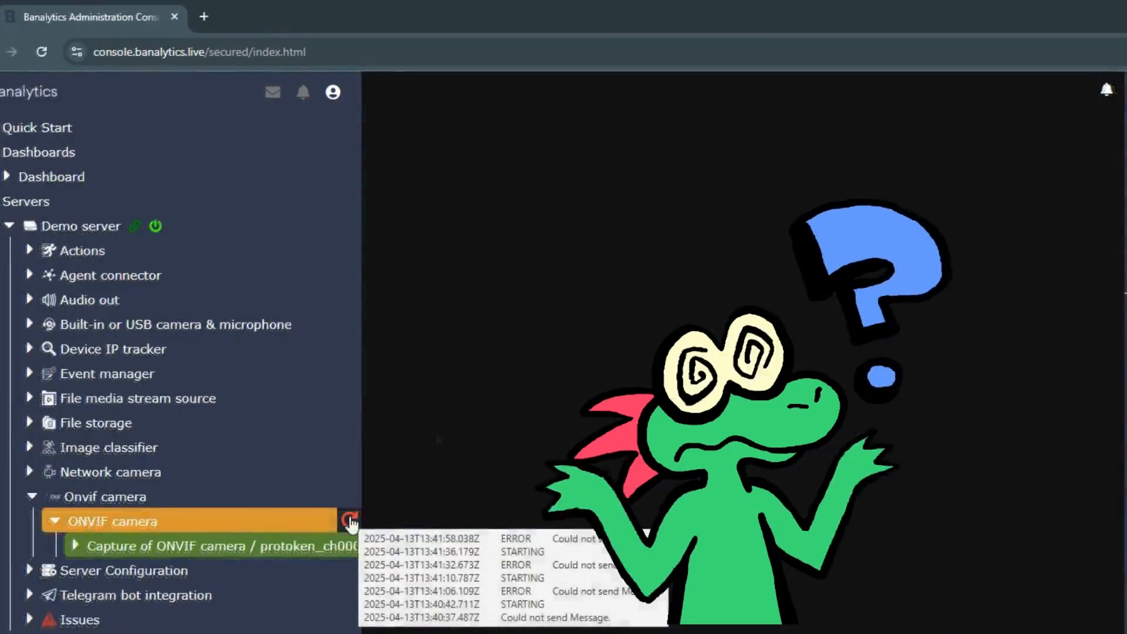
click(349, 514)
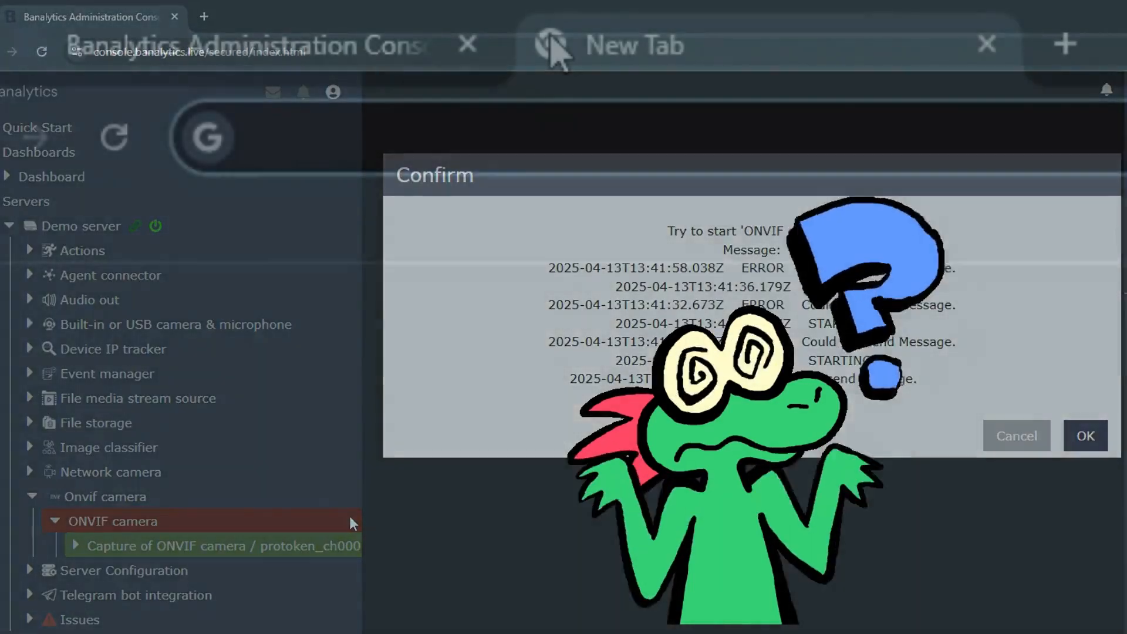
Try to open the camera's web page at 192.168.0.93 in a new browser tab
text(192.168.0.93)
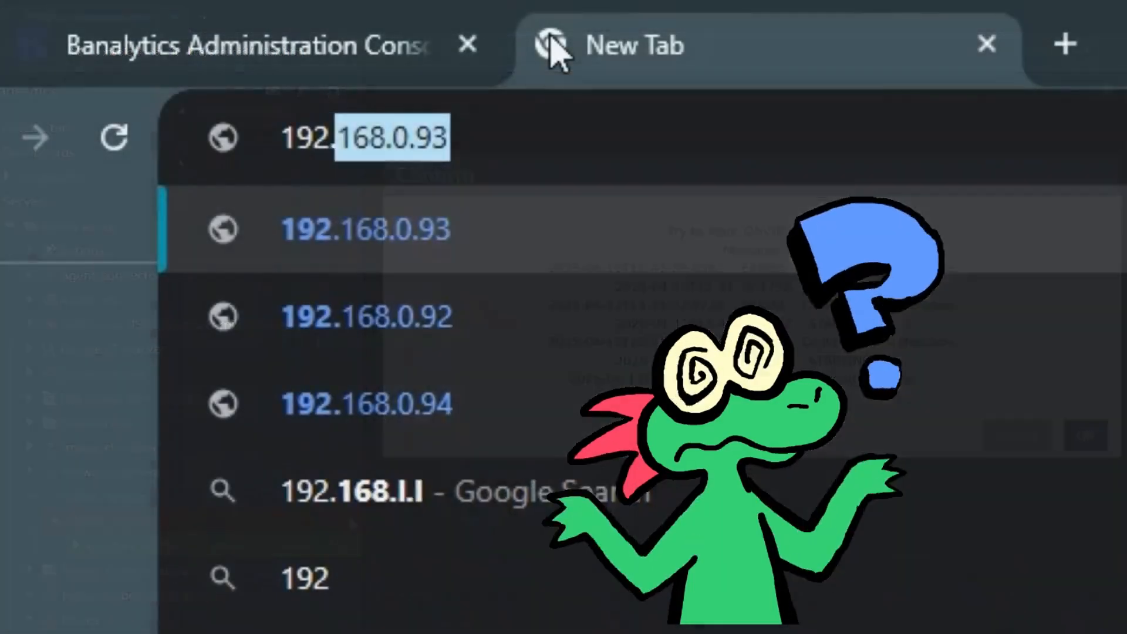
key(Return)
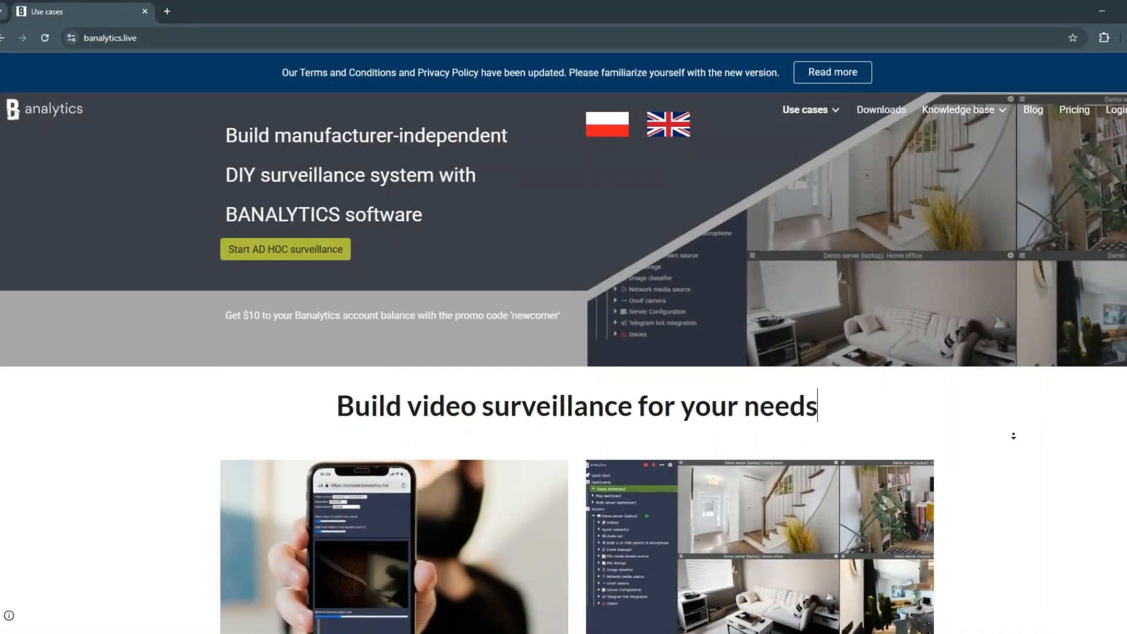
Look through the video surveillance use cases on the banalytics.live home page
scroll(1012, 436, down, 4)
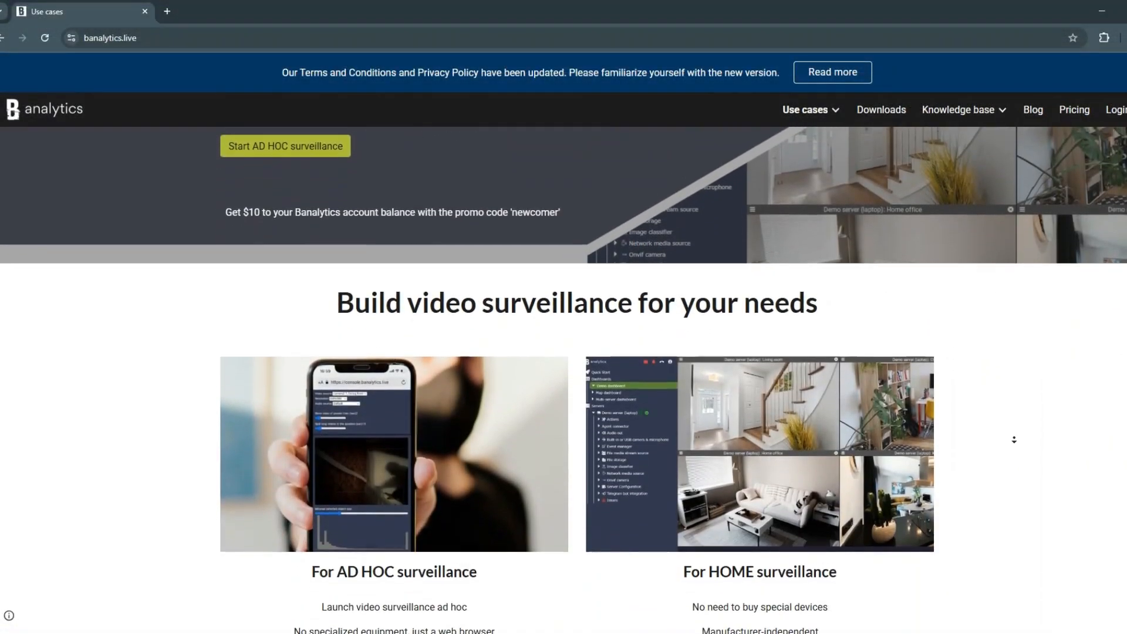
scroll(1013, 440, down, 4)
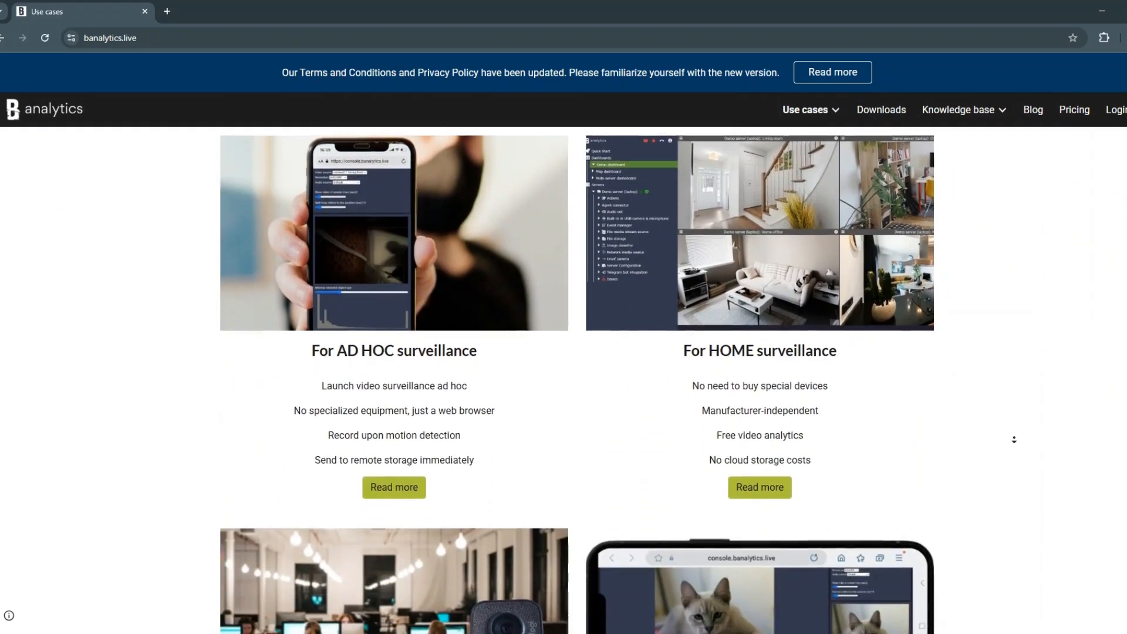
scroll(1013, 439, down, 4)
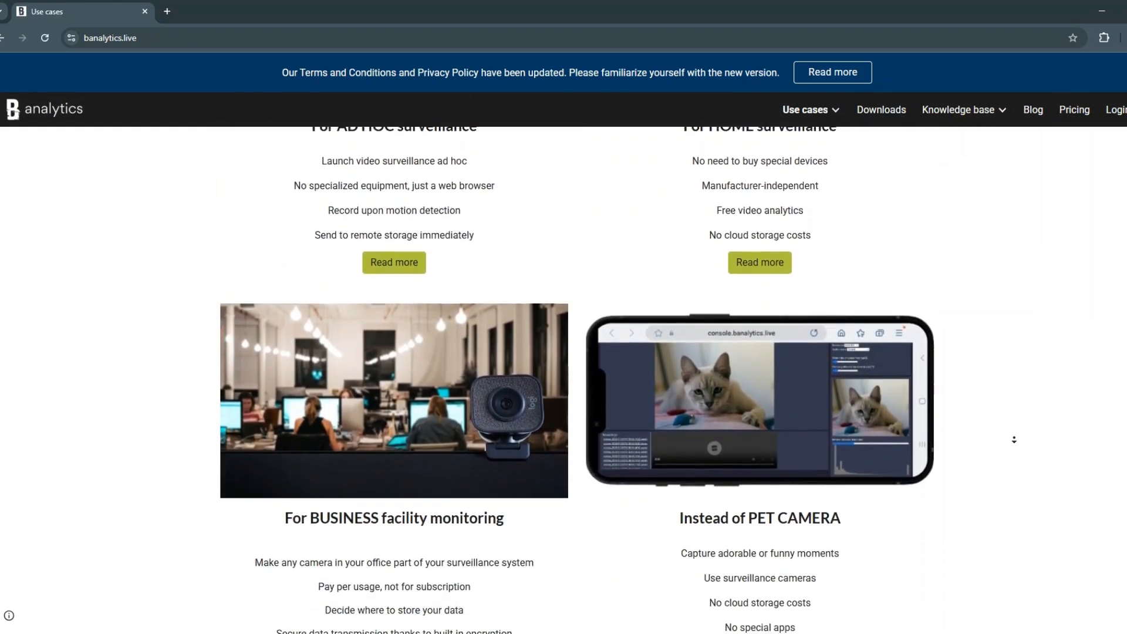
scroll(1013, 440, down, 4)
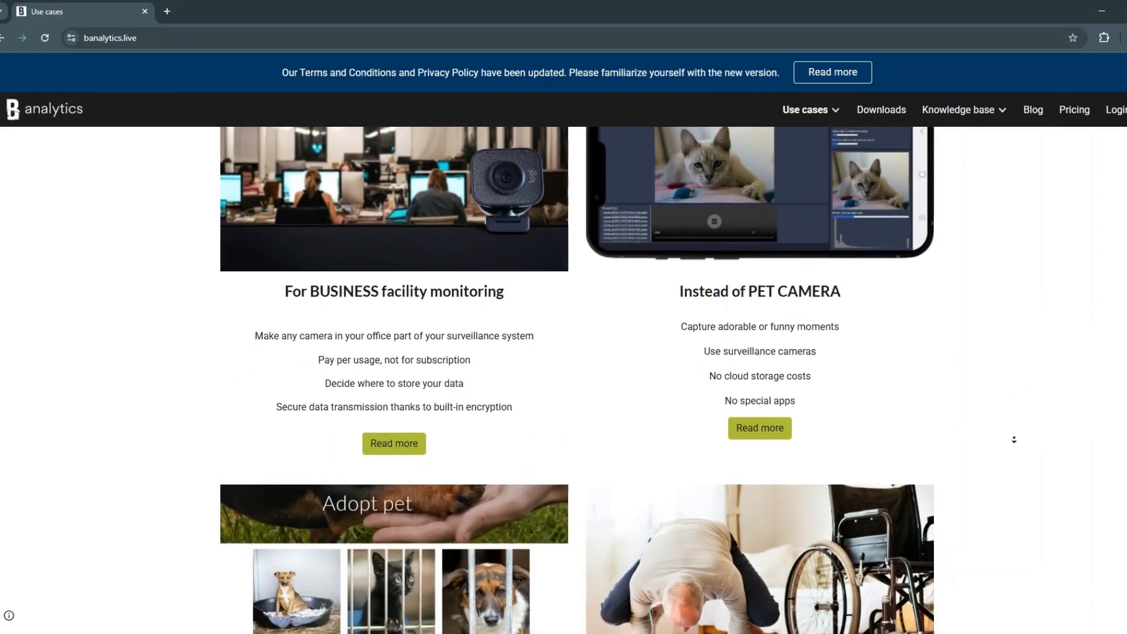
scroll(1013, 439, down, 3)
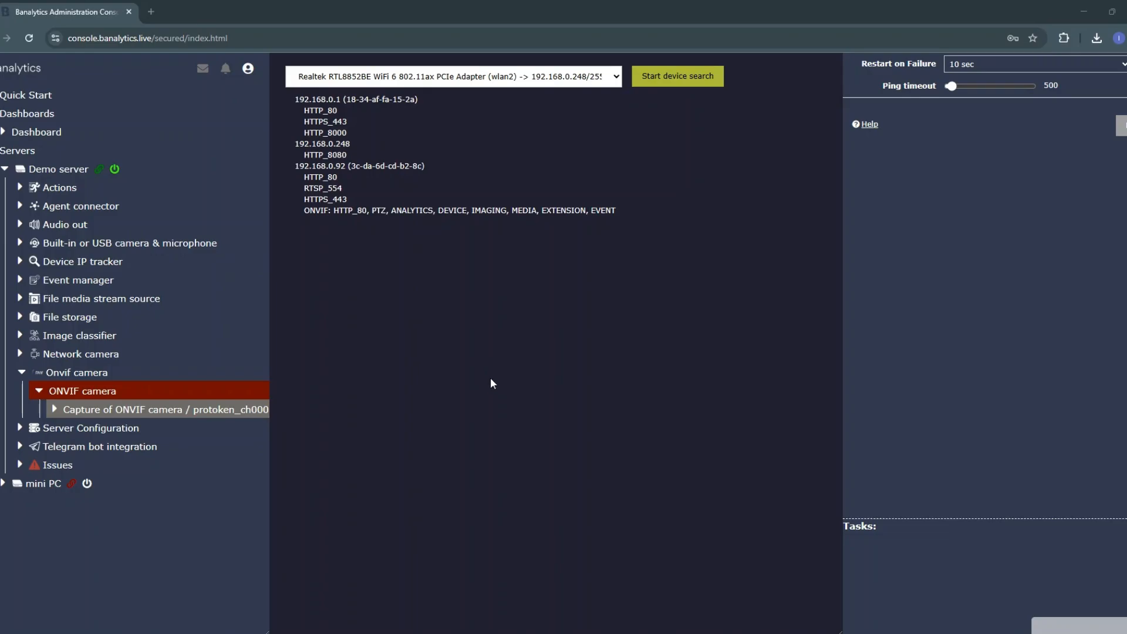
Open the camera's web interface at 192.168.0.92 in a new browser tab
click(151, 13)
text(192)
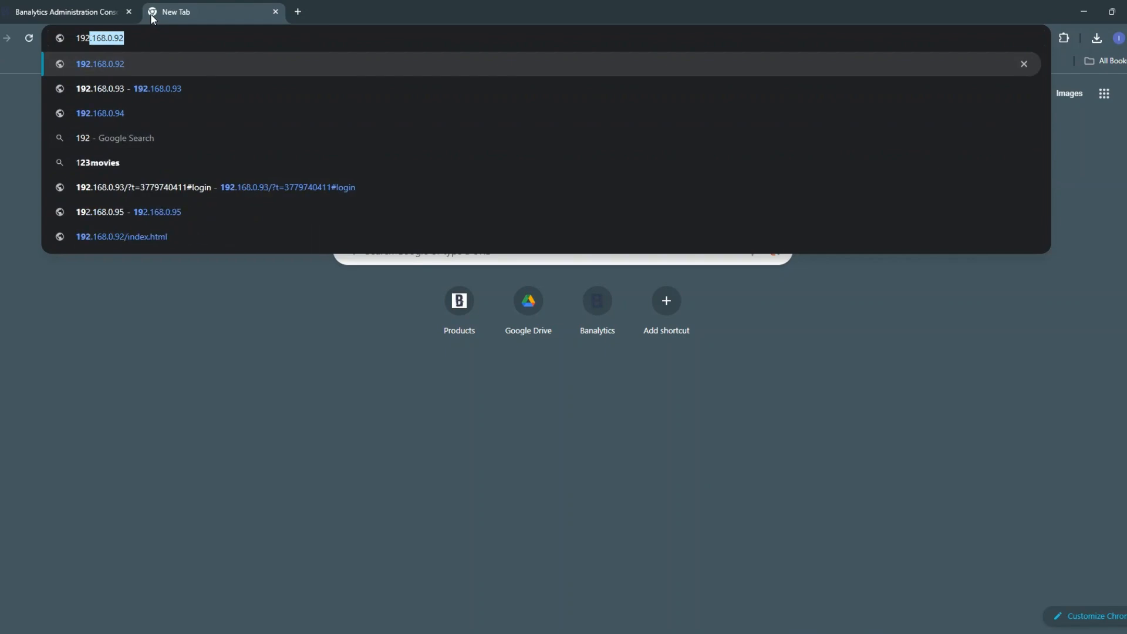
key(Right)
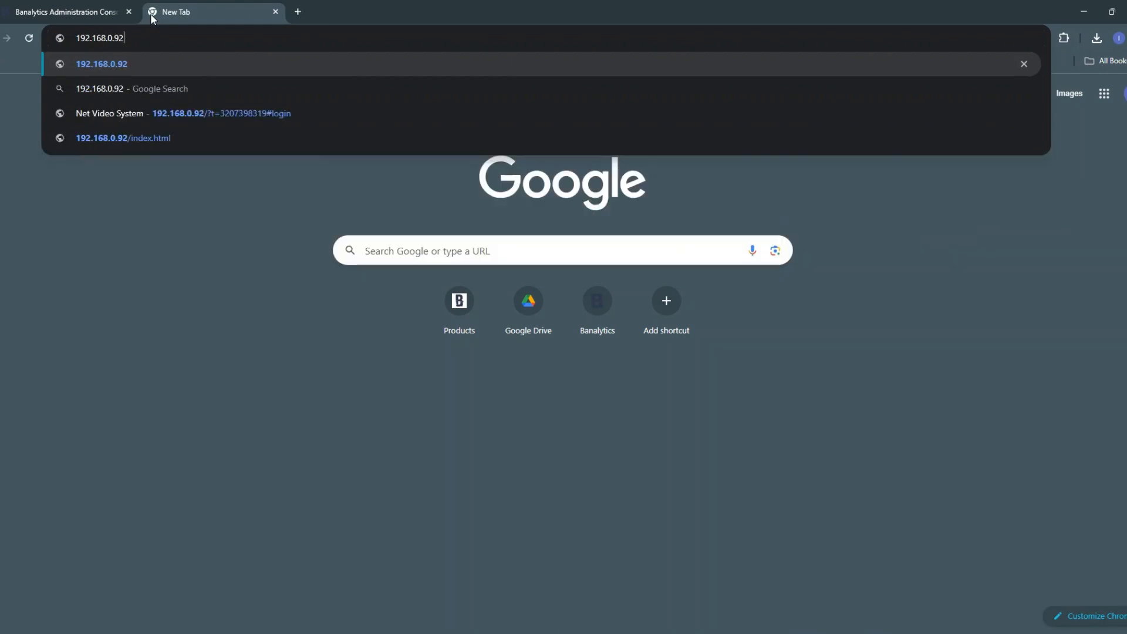
key(Return)
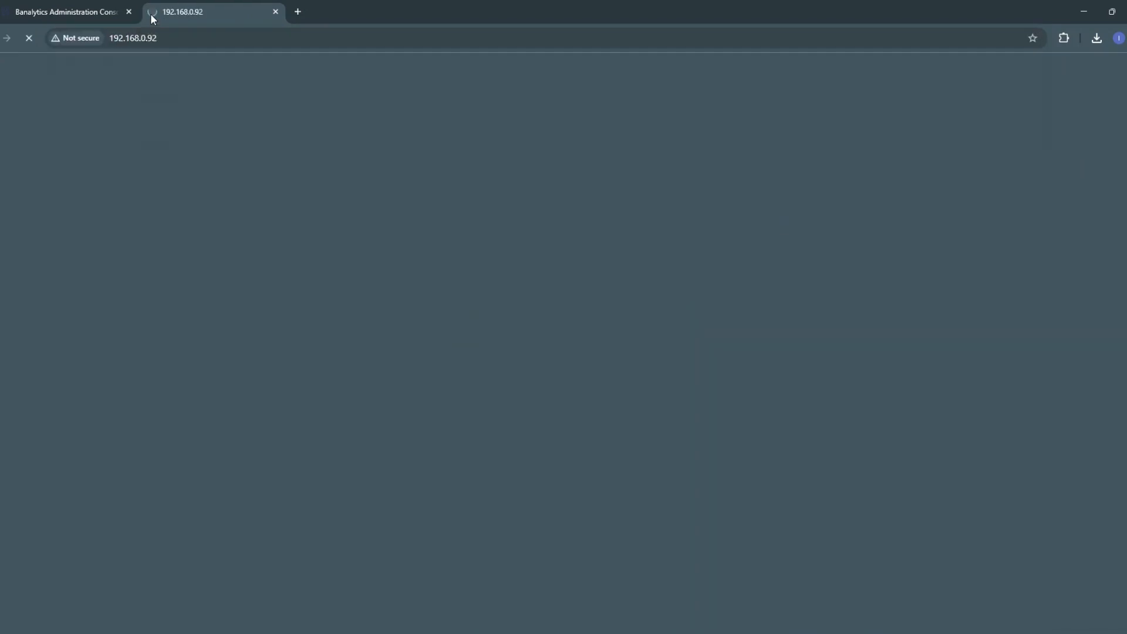
Enter the account password and log in to the camera's Net Video System interface as admin
click(788, 370)
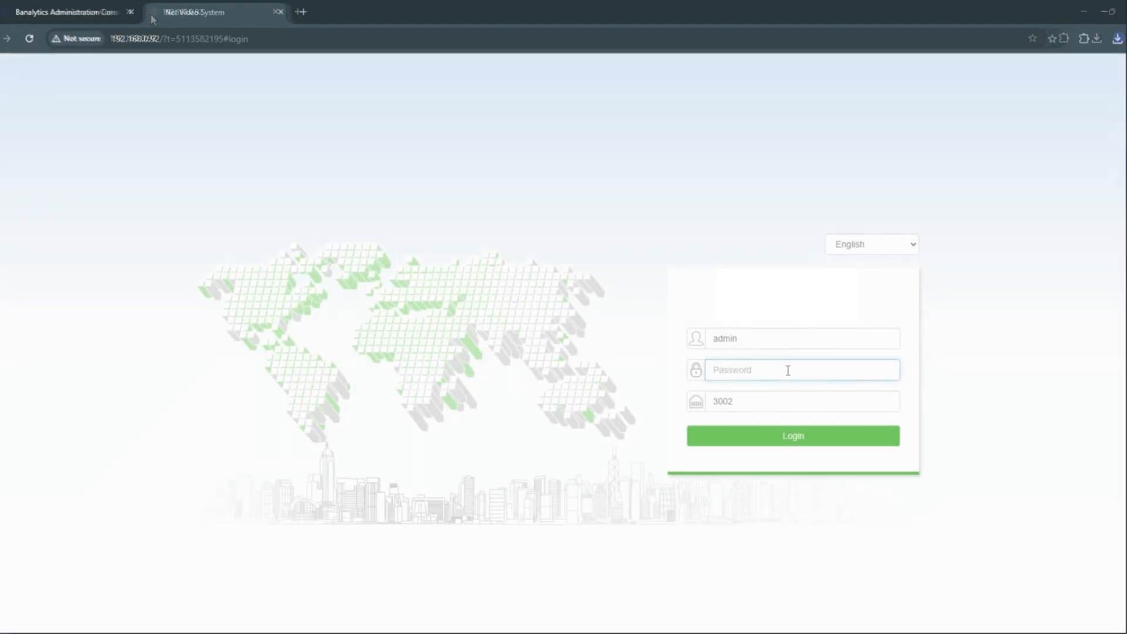
text(•••)
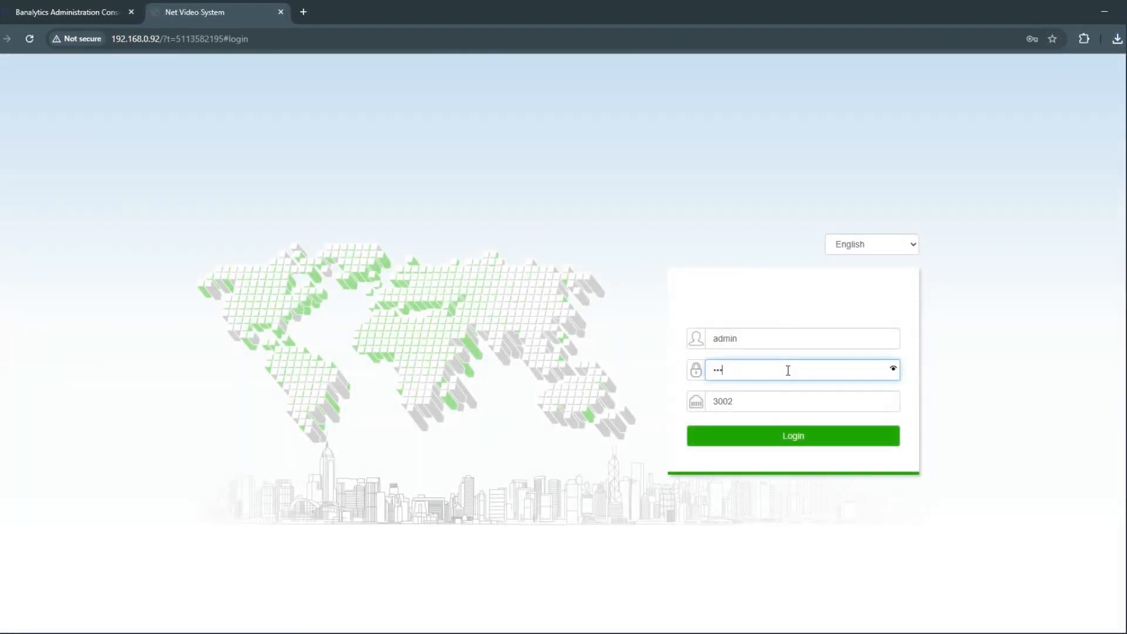
key(Return)
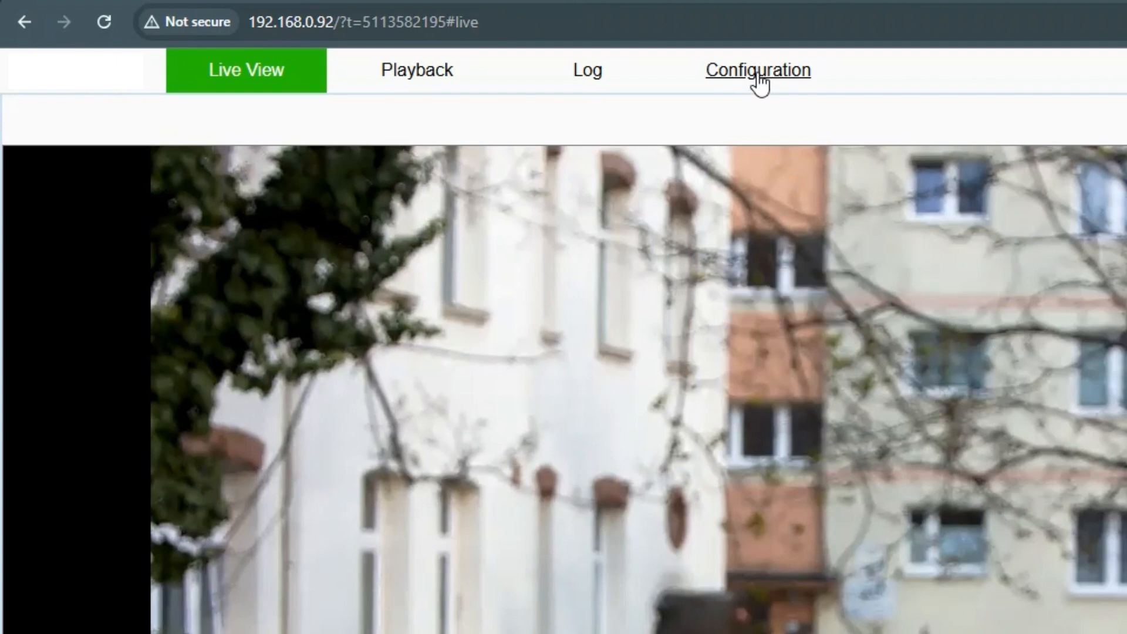
Disable DHCP in the camera's basic network configuration, keep the IPv4 address 192.168.0.92, and save
click(757, 75)
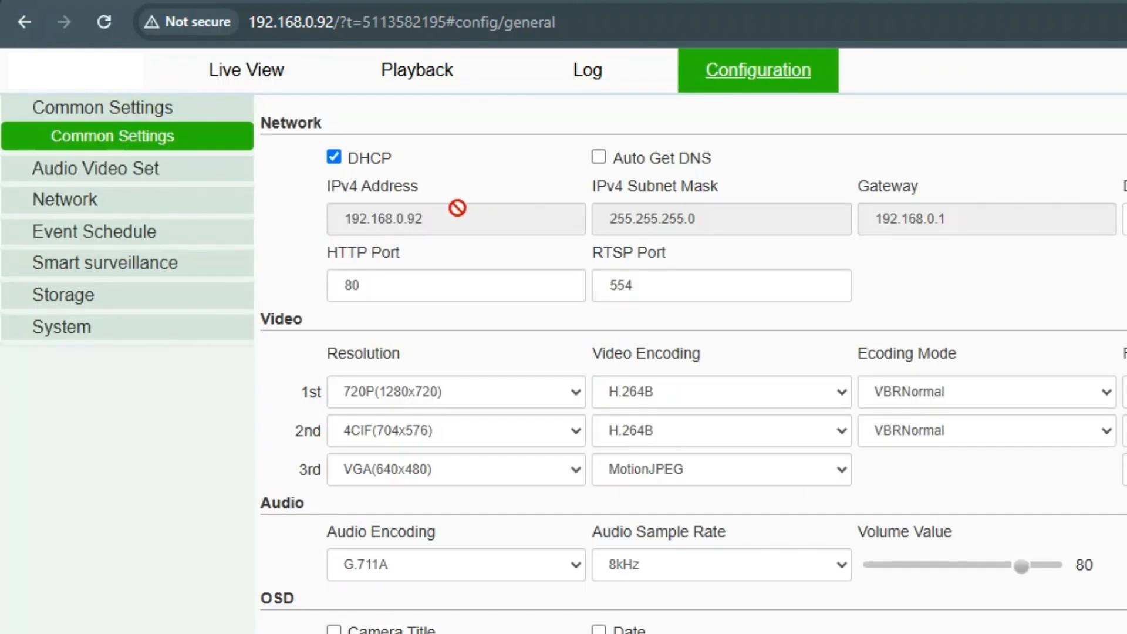
click(58, 204)
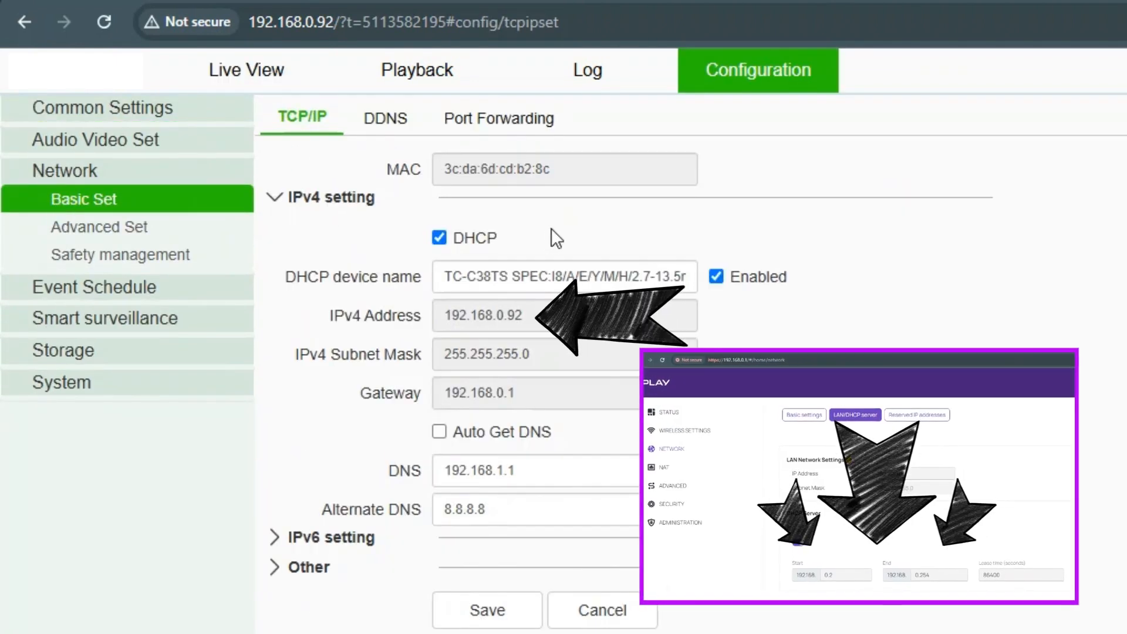
click(476, 238)
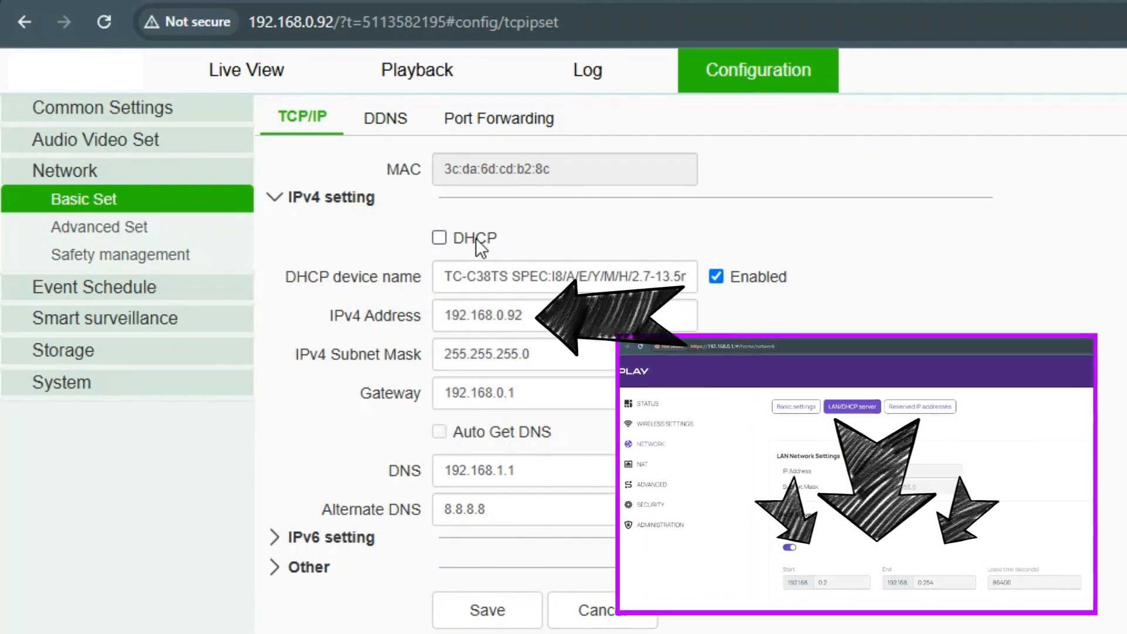
click(546, 315)
click(524, 608)
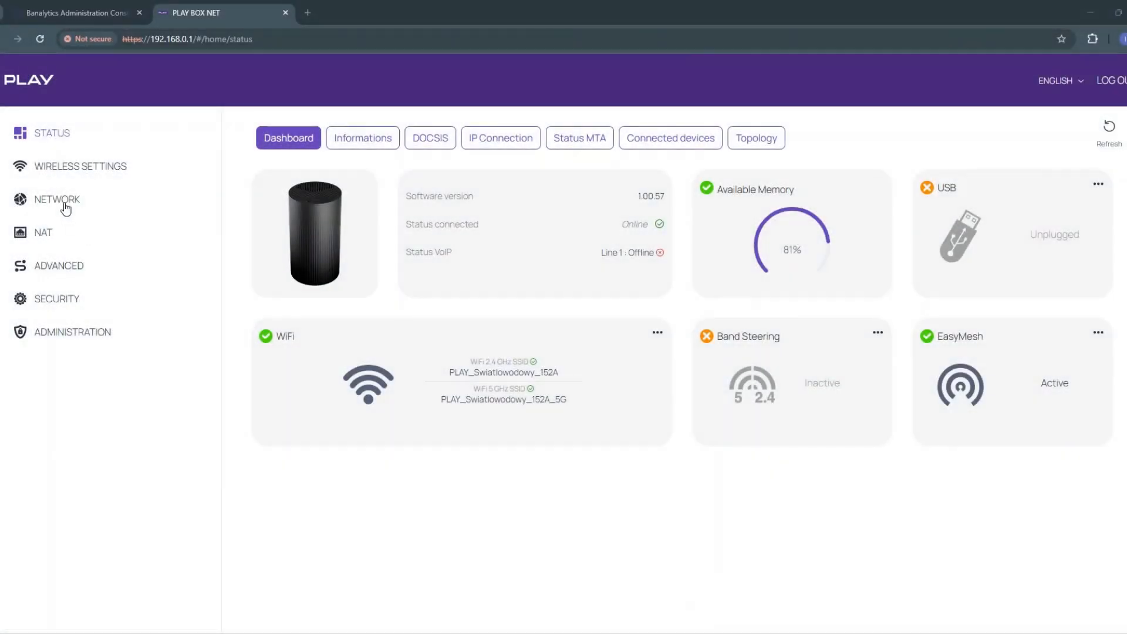
Enable reserved IP addresses in the router's network settings
click(65, 203)
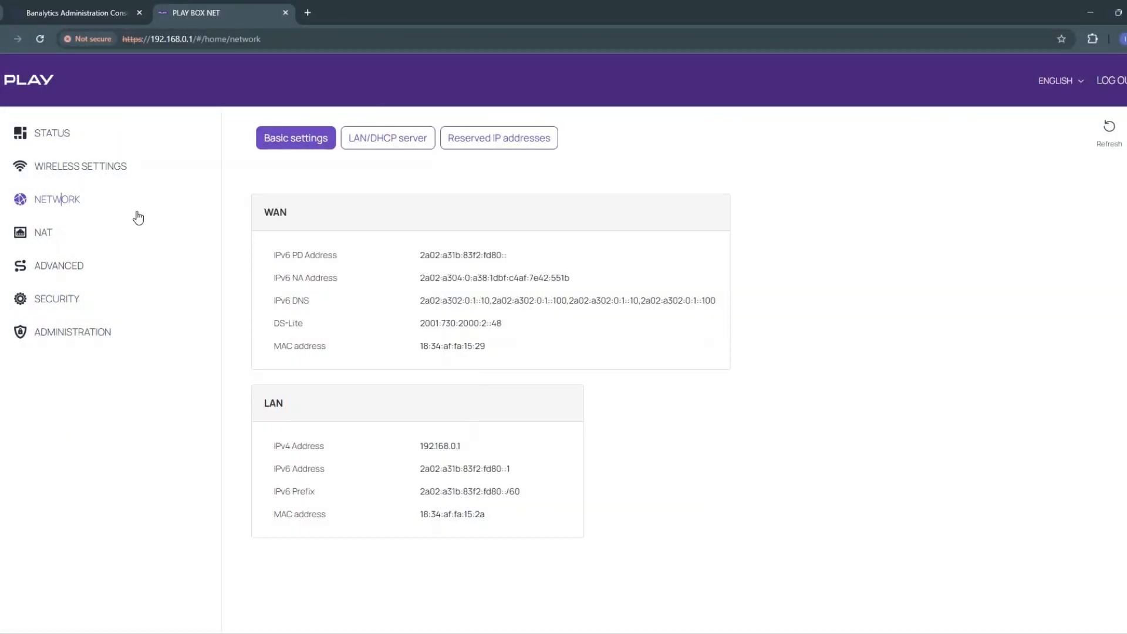
click(479, 141)
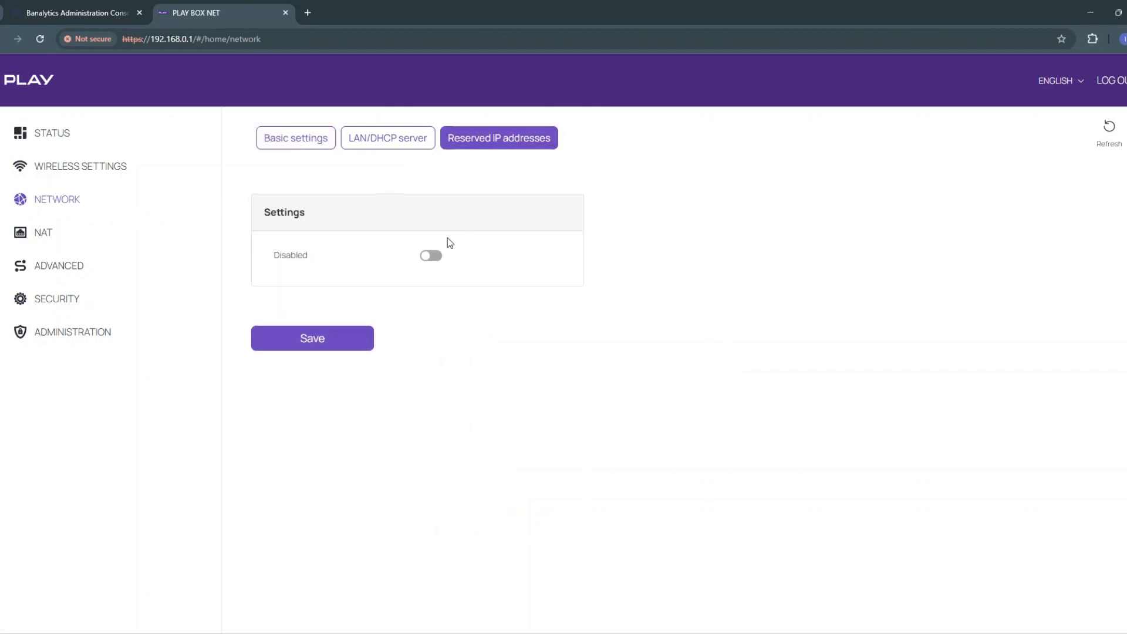
click(435, 257)
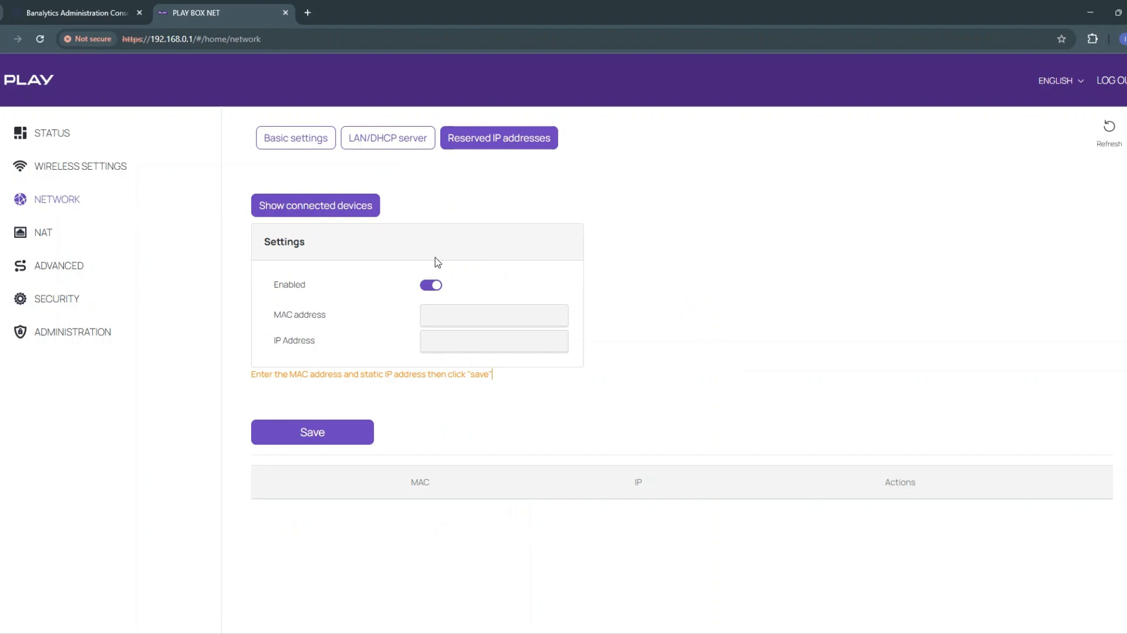
List the router's connected devices and use MAC address 3c:da:6d:cd:b2:8c and IP 192.168.0.92 for the camera's reservation
click(352, 204)
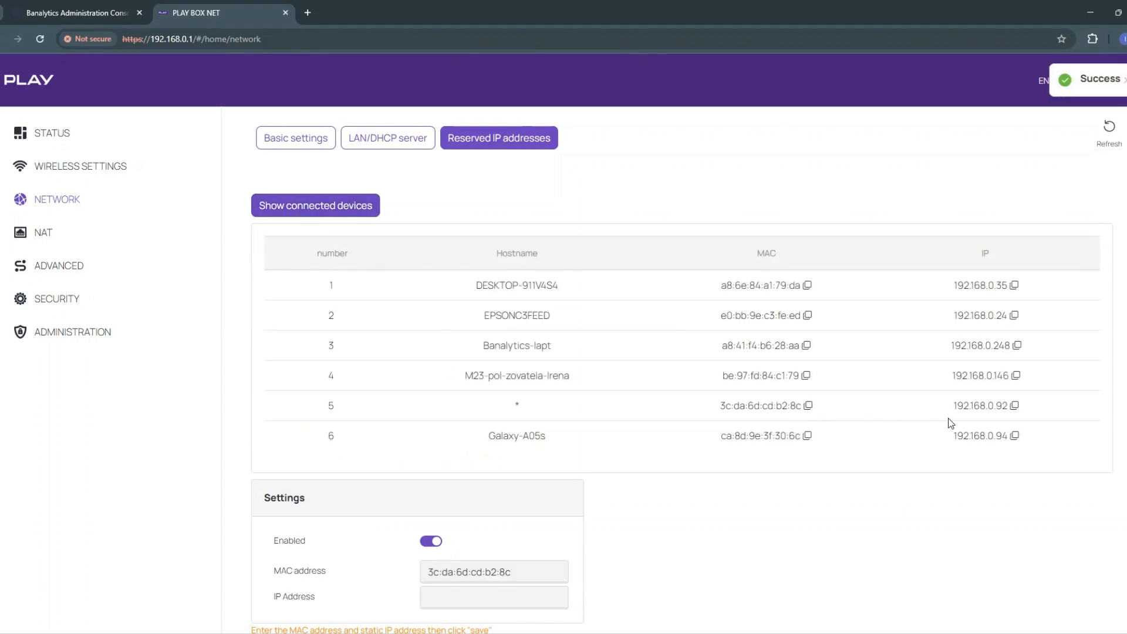
click(1014, 406)
scroll(528, 468, down, 3)
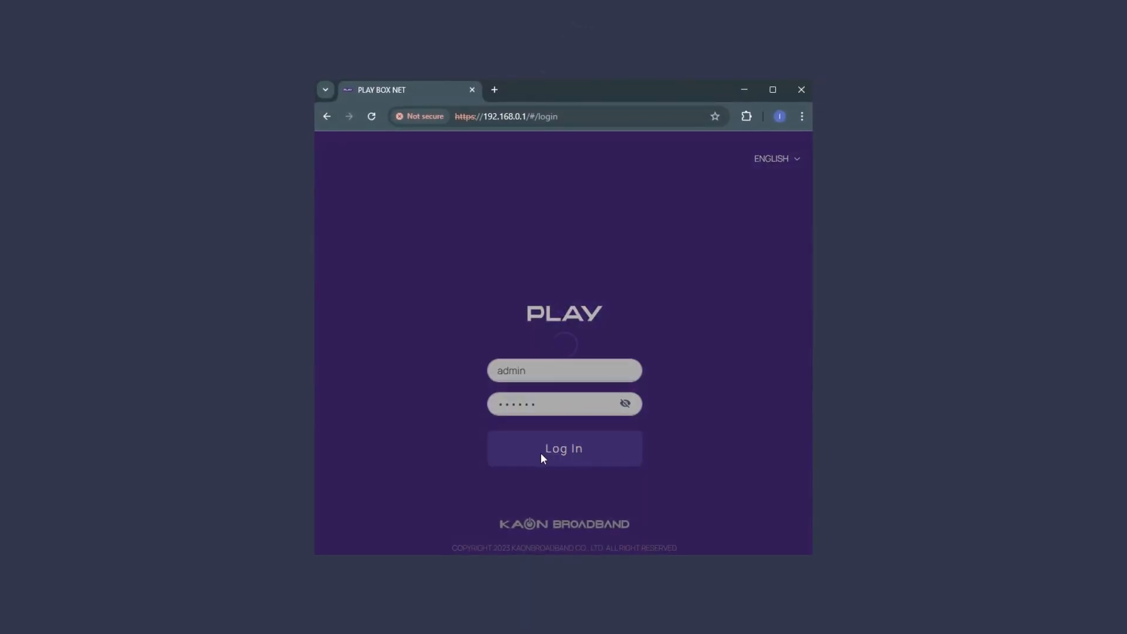
Log in to the PLAY router's administration page with the filled-in admin credentials
click(540, 455)
click(541, 460)
click(540, 460)
click(540, 460)
click(541, 460)
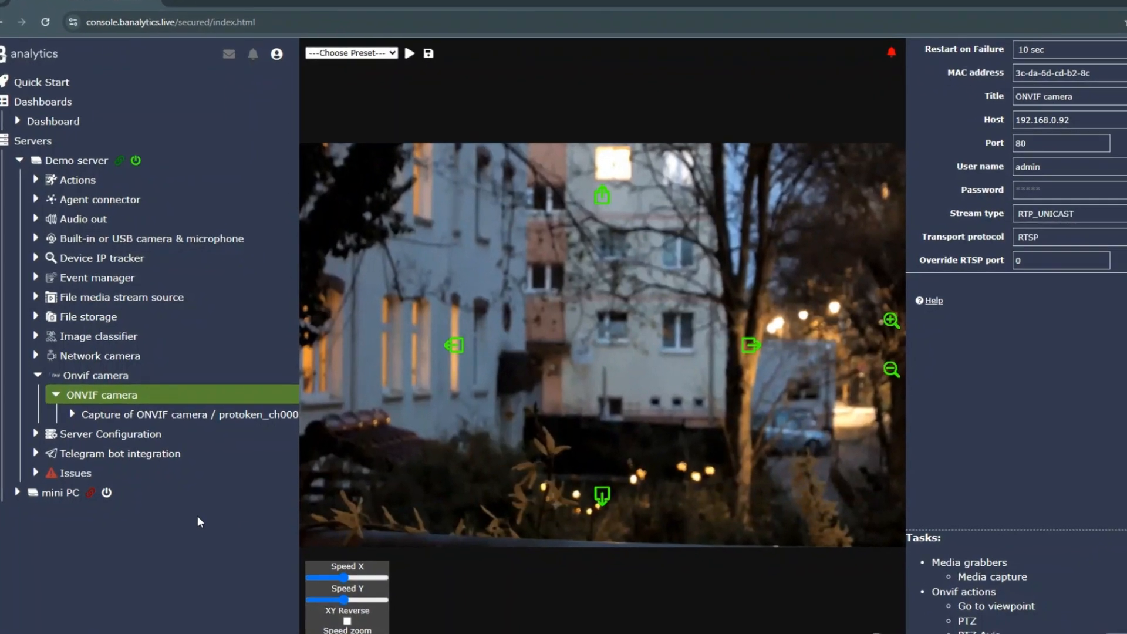
Open the form for adding a Device IP tracker to the Demo server in the Banalytics console
click(181, 257)
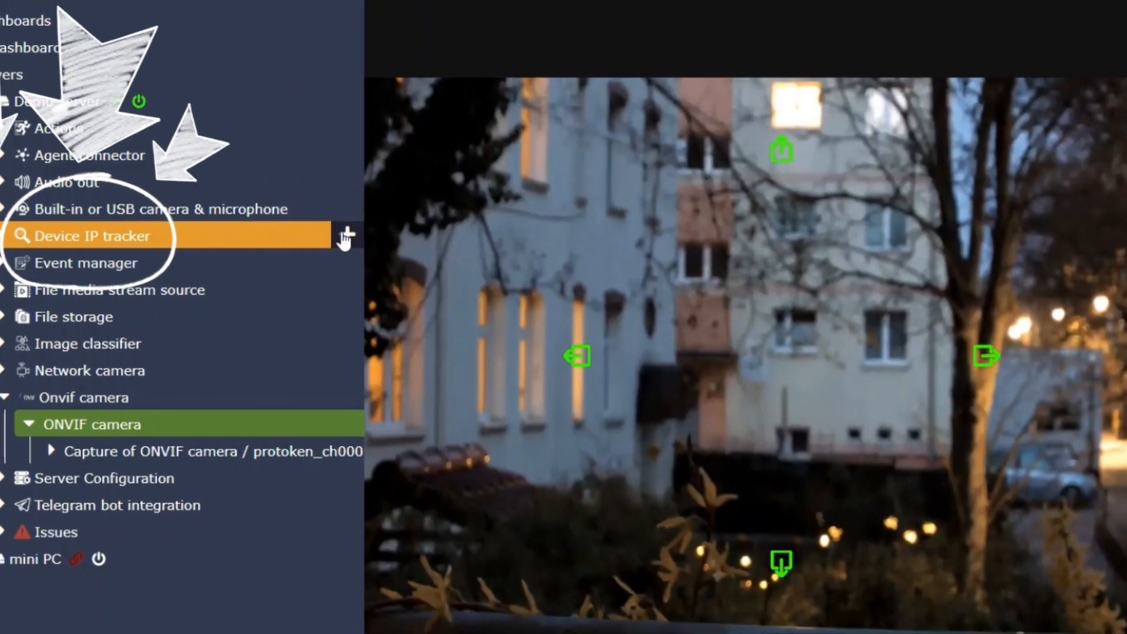
click(328, 238)
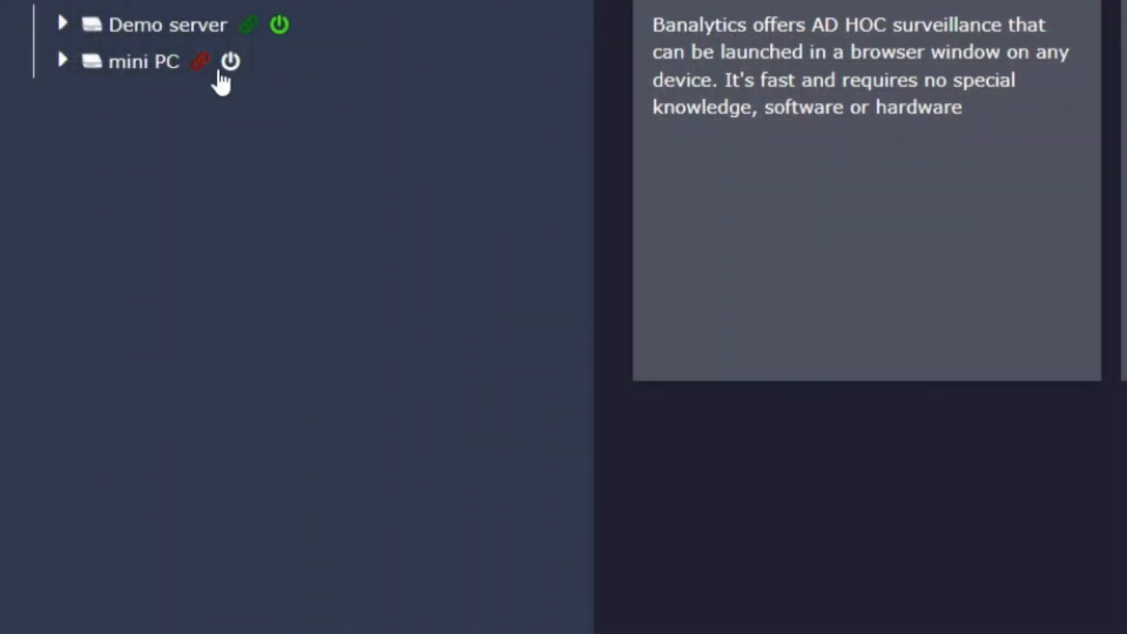
Open the ONVIF camera under the Demo server and select the MAC address in its settings
click(211, 26)
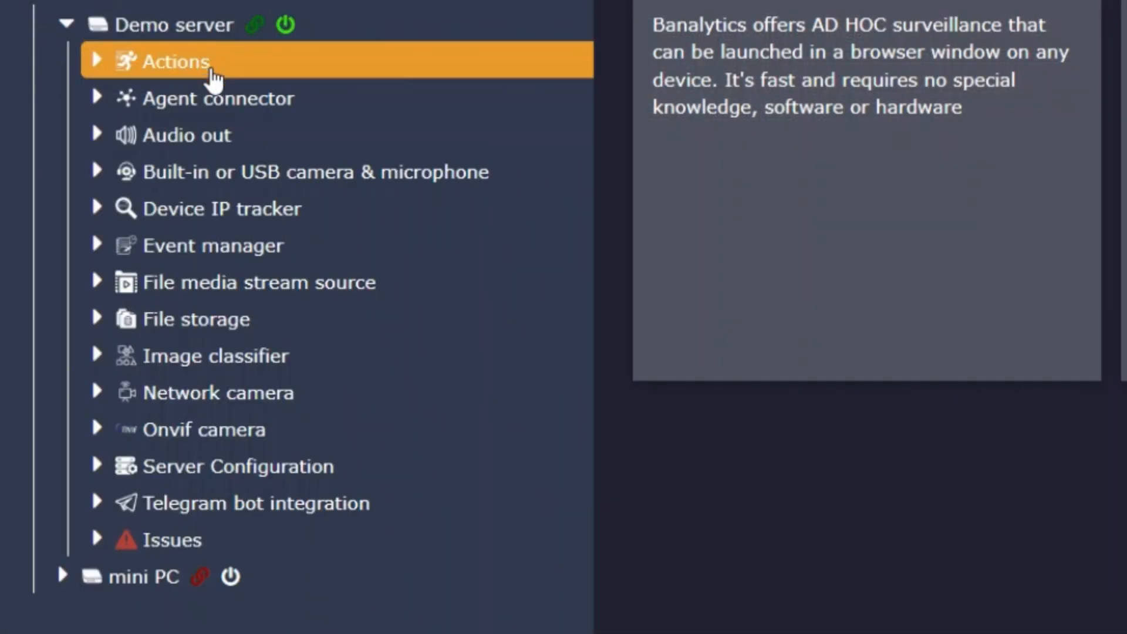
click(171, 431)
click(142, 468)
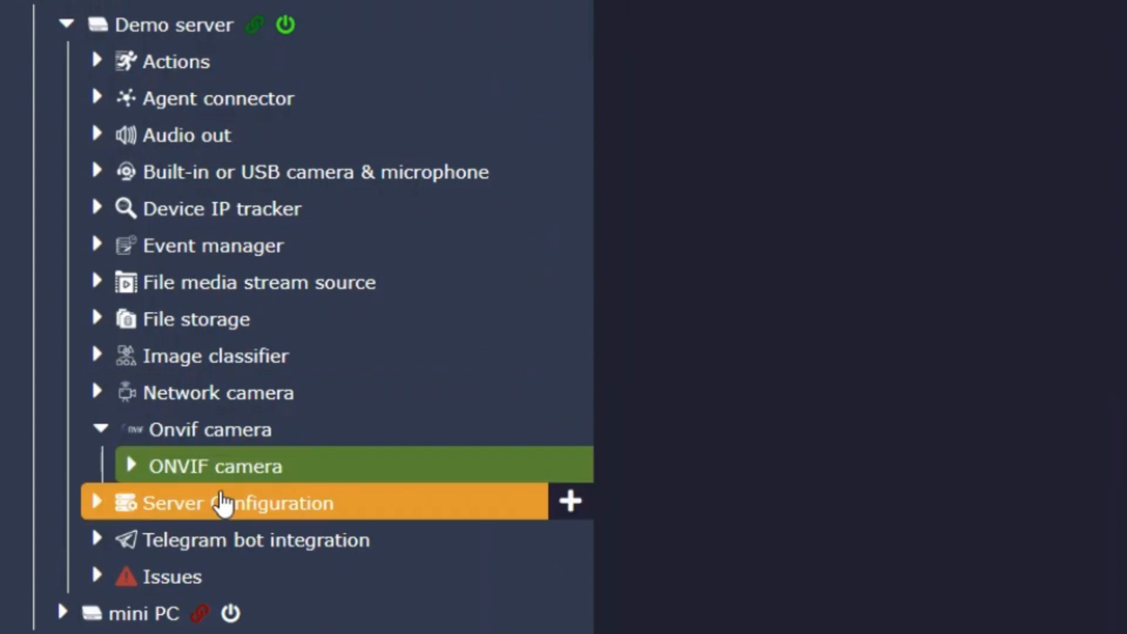
click(131, 467)
click(198, 503)
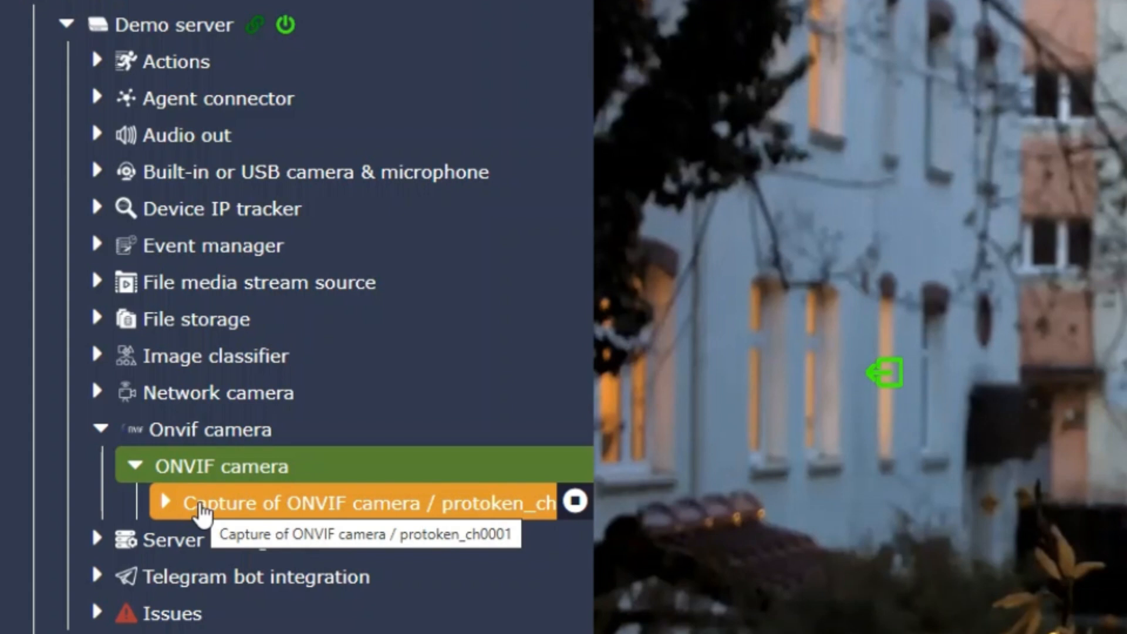
click(201, 511)
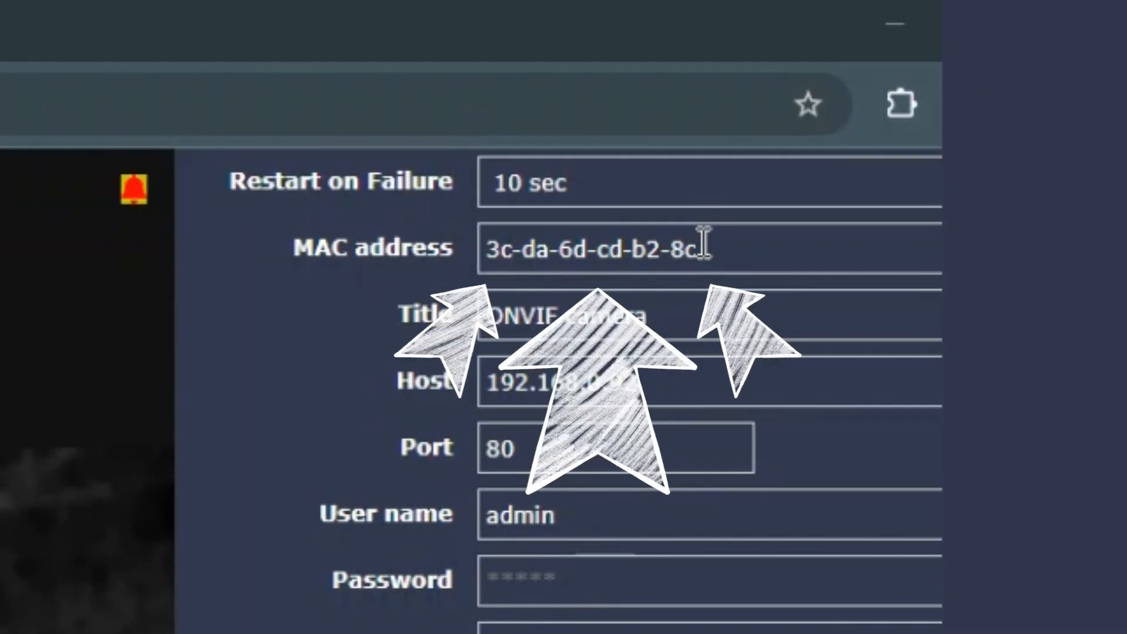
click(701, 244)
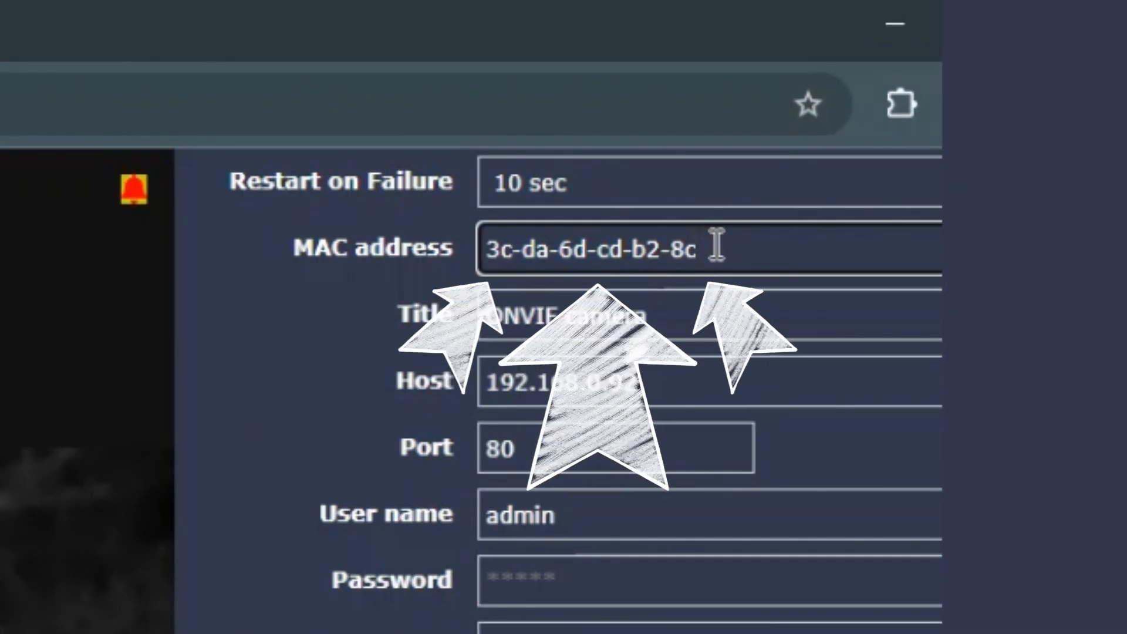
drag(716, 245, 437, 361)
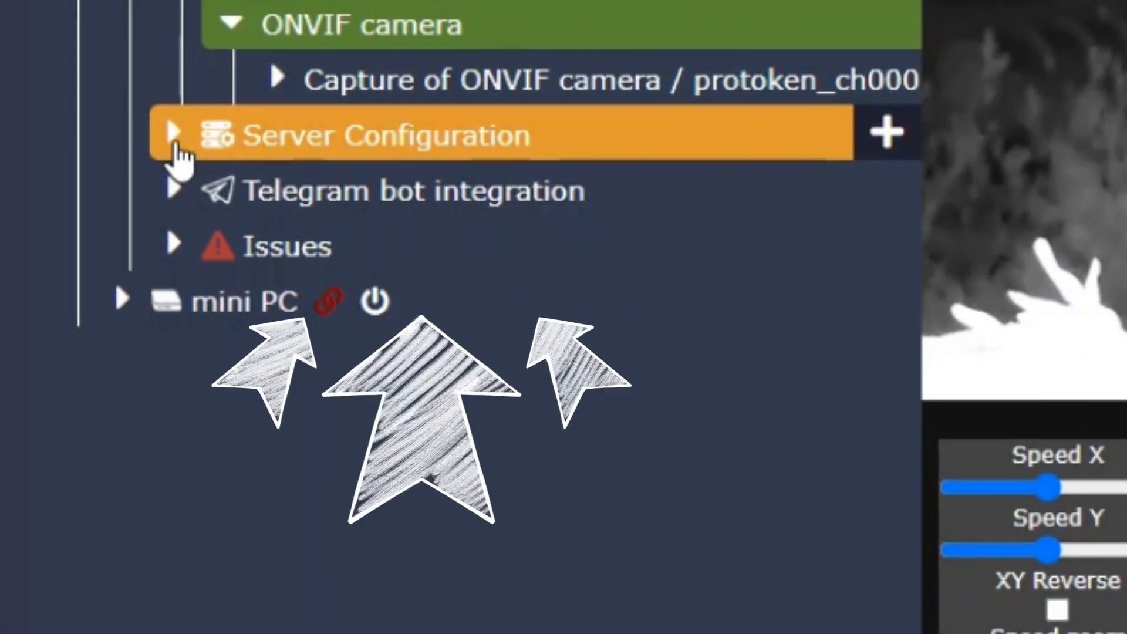
Open Network device discovery in the Demo server's Server Configuration
click(179, 148)
scroll(252, 223, down, 2)
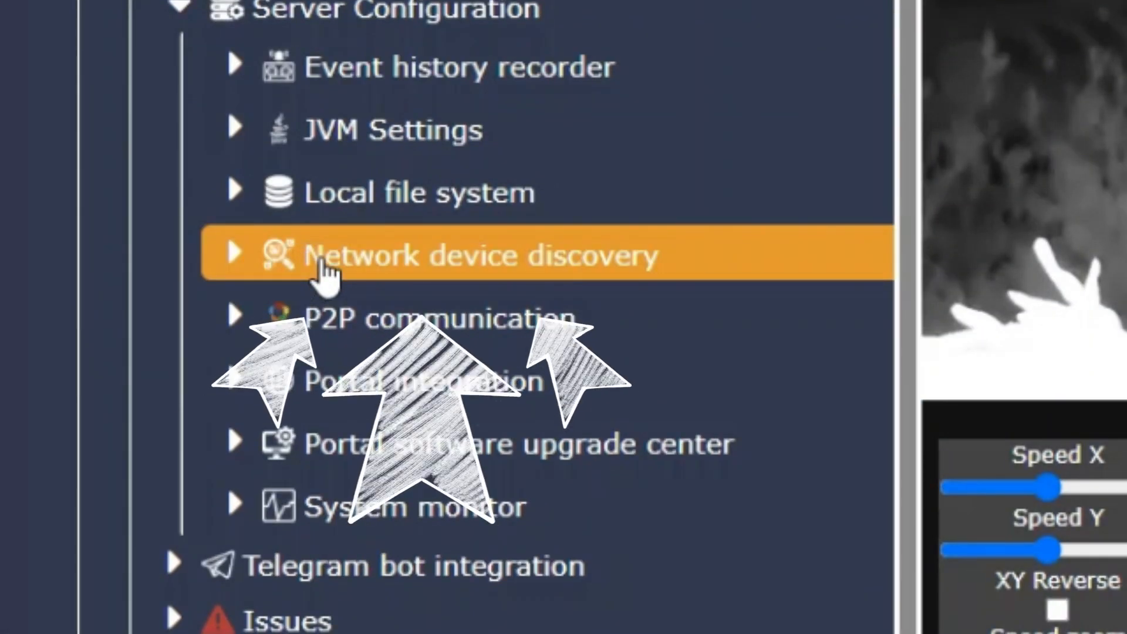
click(323, 265)
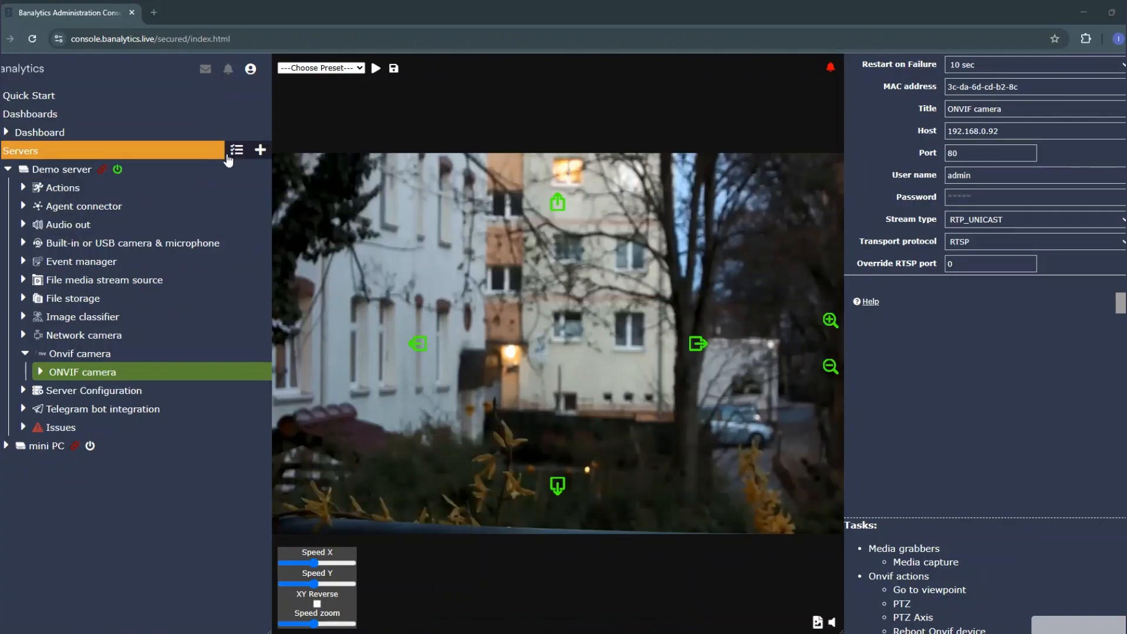
Install version 0.0.0 of the 'Track changing of IP addresses for configured devices' module on the Demo server and confirm the download
click(210, 152)
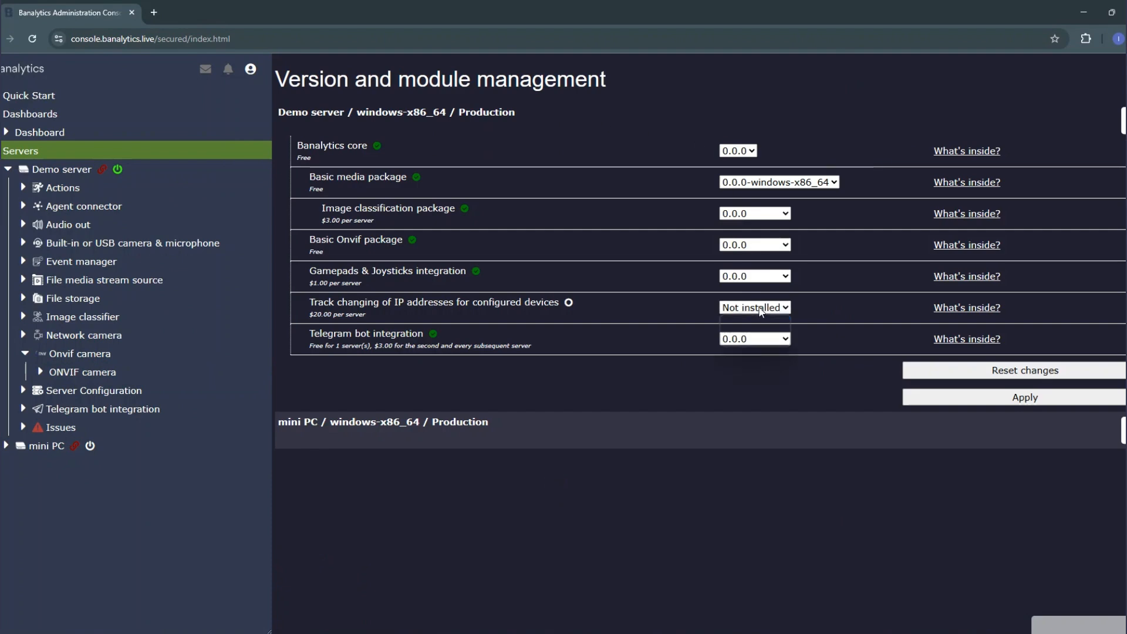
click(758, 339)
click(1024, 397)
click(802, 207)
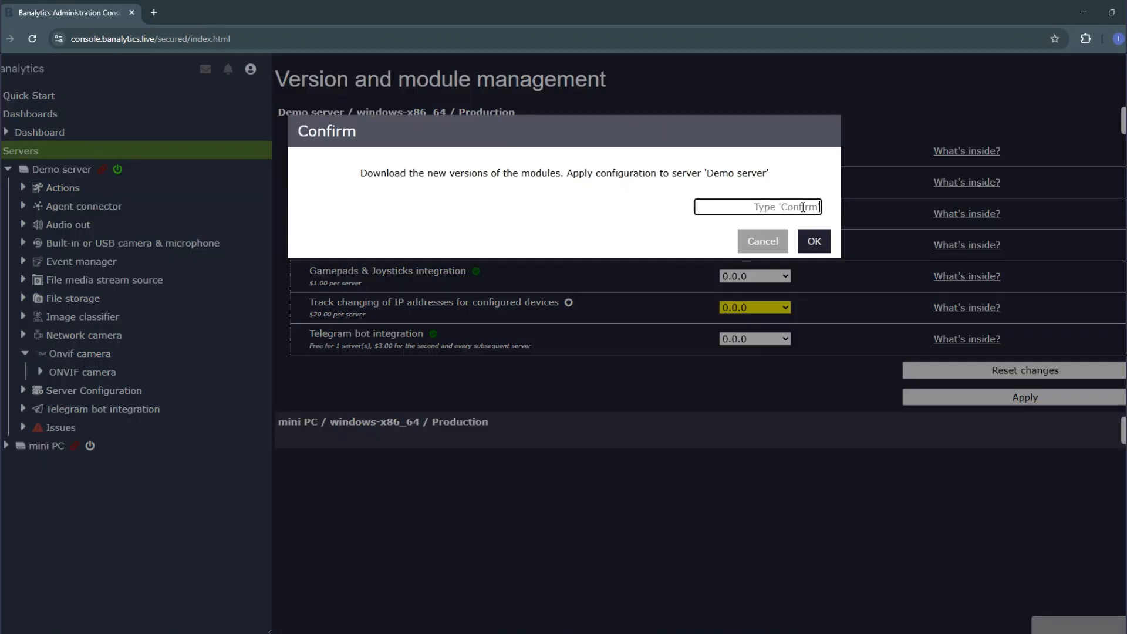
key(Return)
click(656, 222)
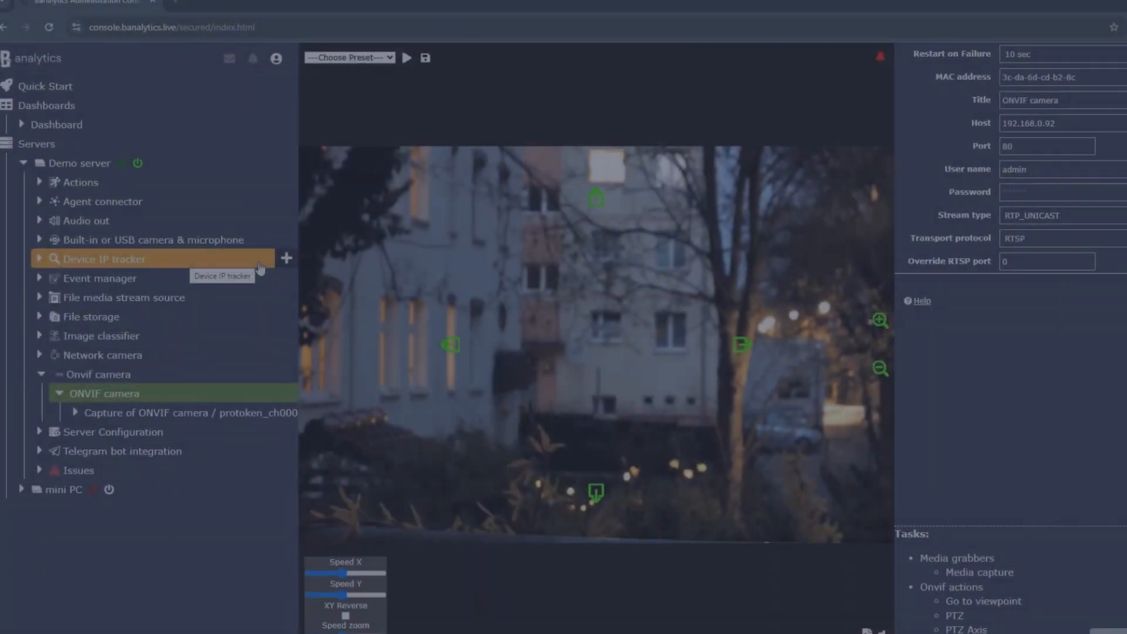
Start a new Device IP tracker with a 10 sec restart on failure and the Realtek RTL8852BE WiFi 6 802.11ax PCIe Adapter as network interface
click(285, 257)
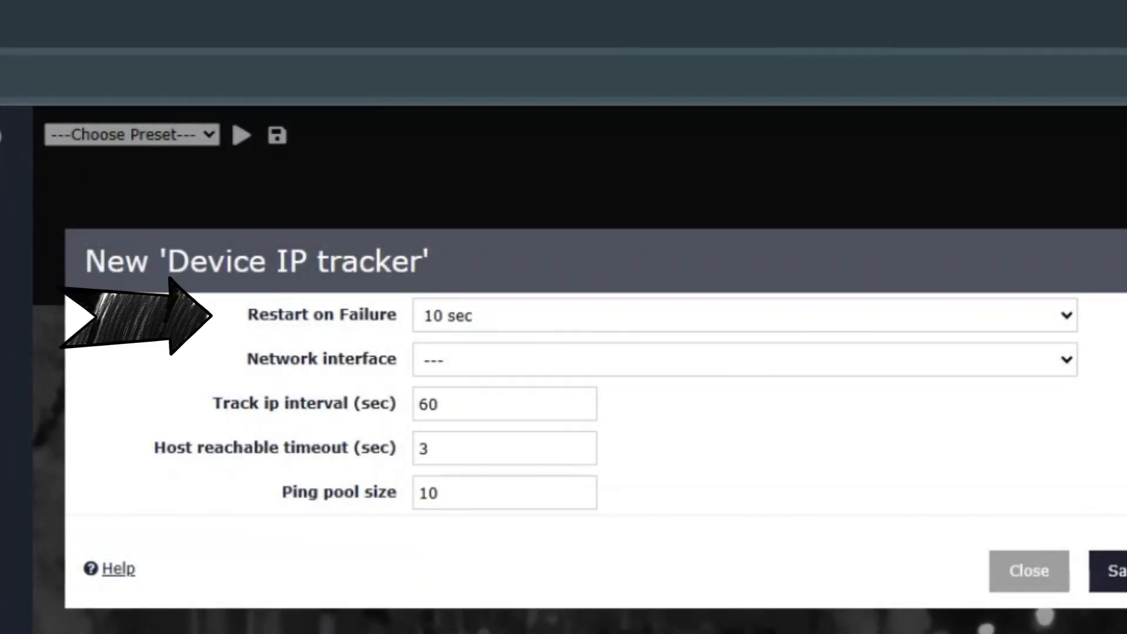
click(527, 311)
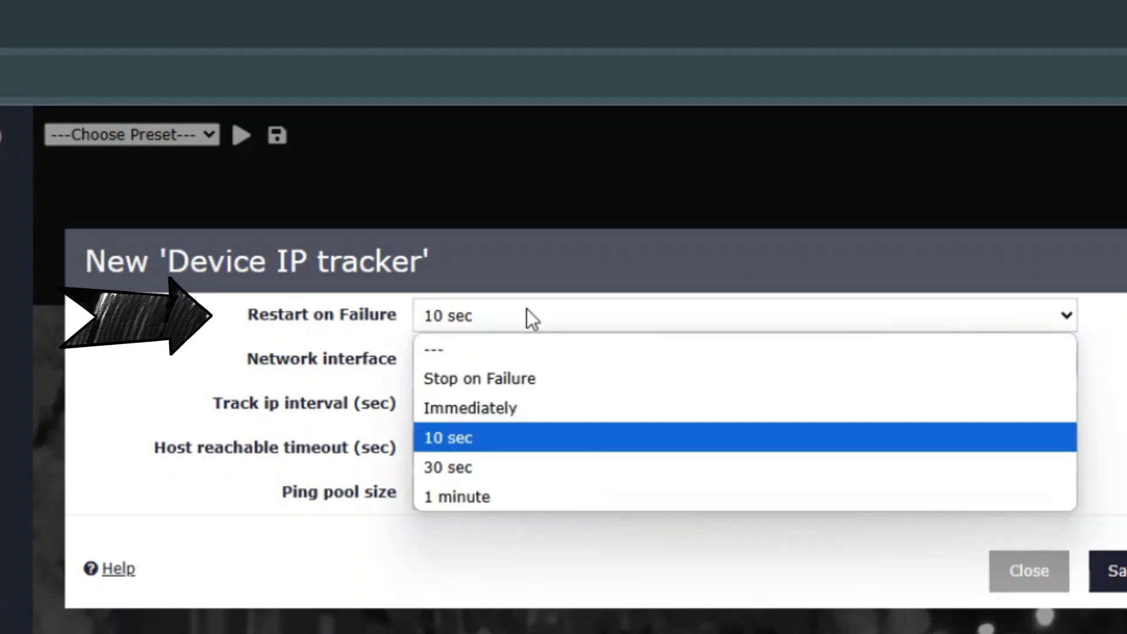
click(526, 311)
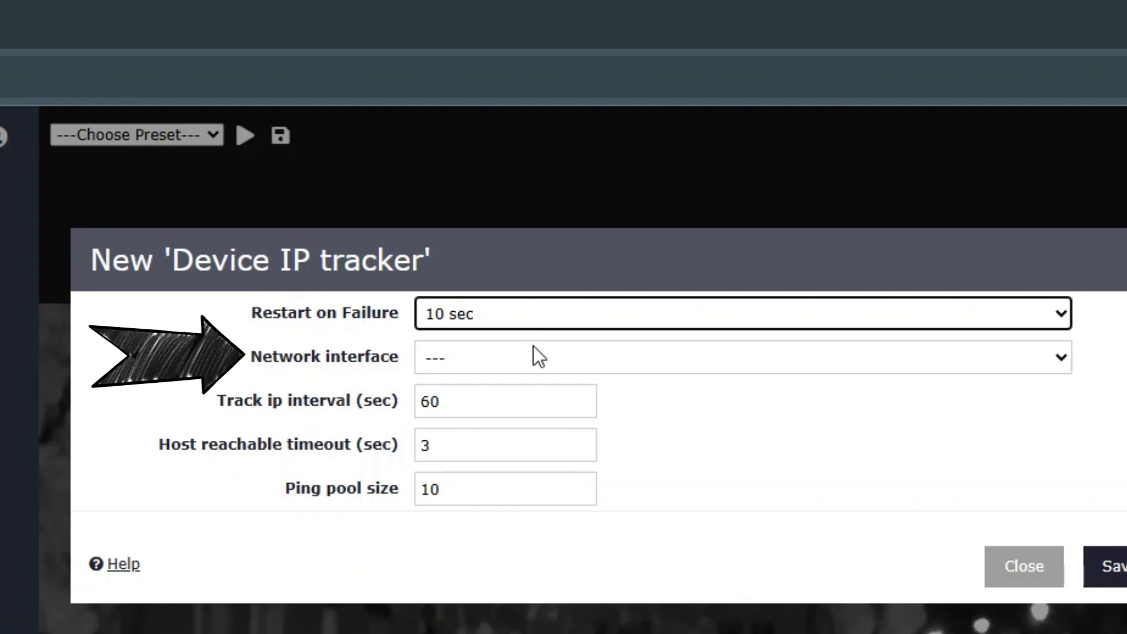
click(533, 352)
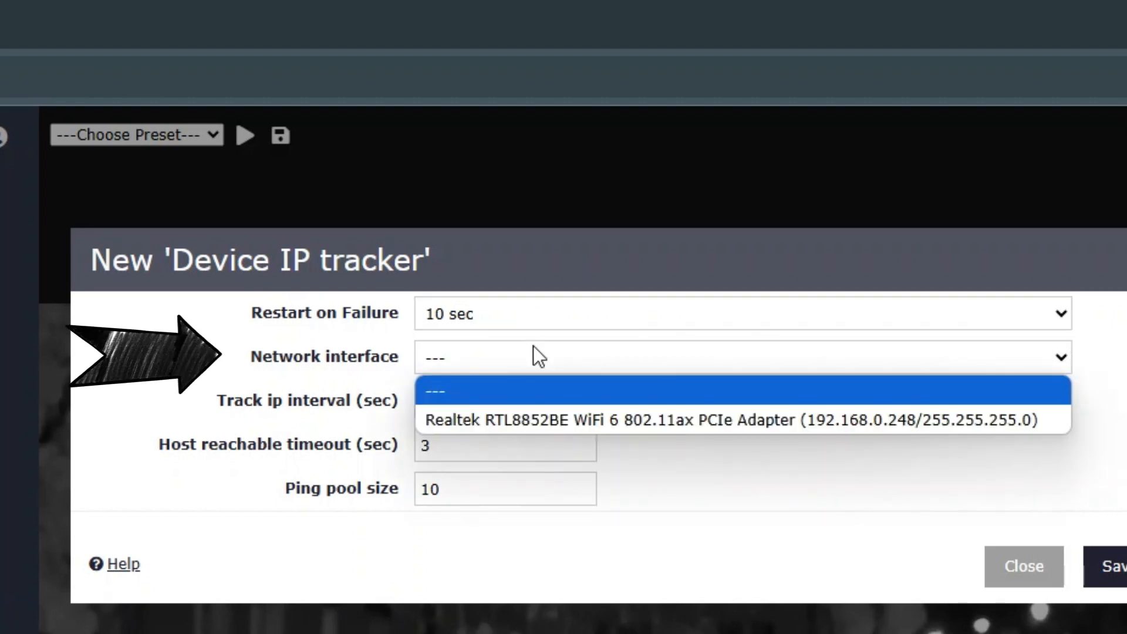
click(551, 419)
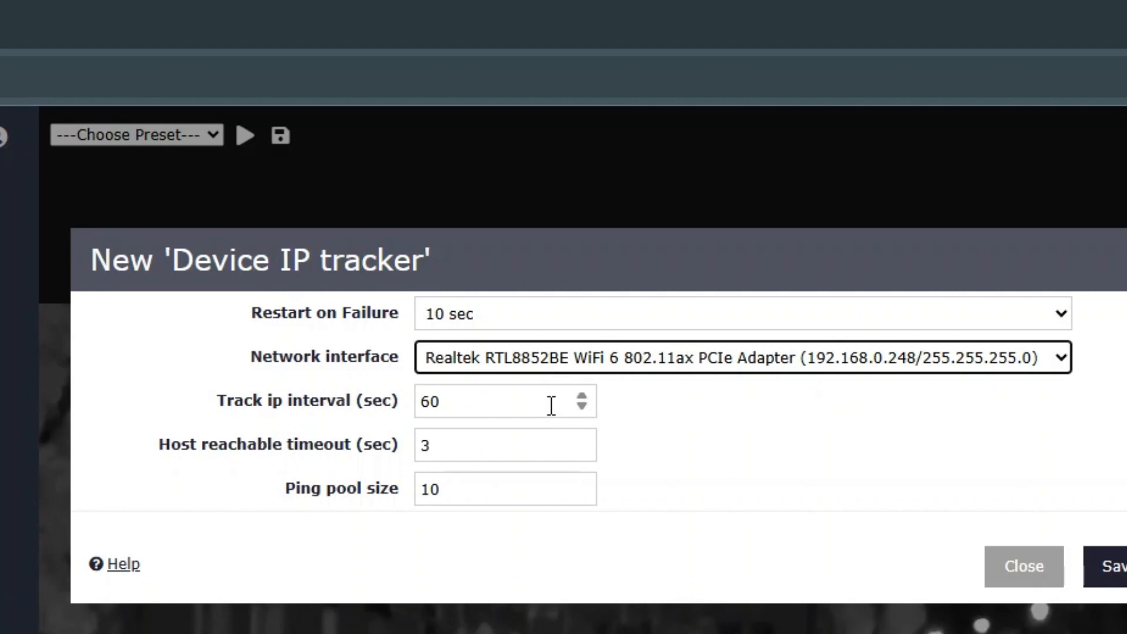
Set the new tracker's track IP interval to 30 sec and its ping pool size to 7
drag(583, 407, 582, 405)
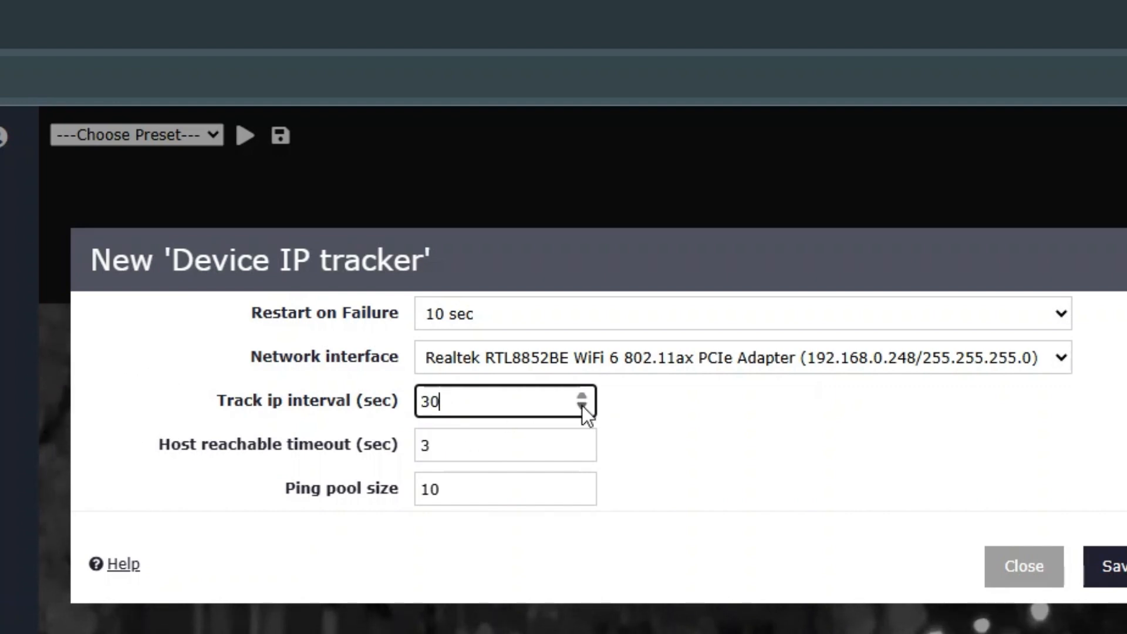
click(429, 446)
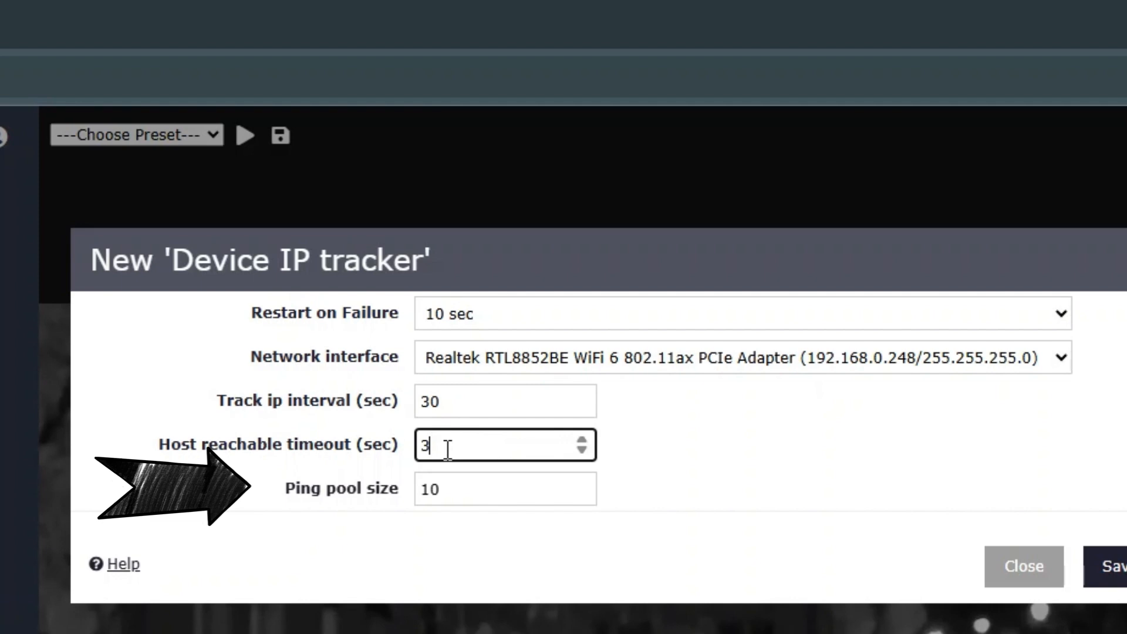
click(462, 482)
key(BackSpace)
key(BackSpace)
text(7)
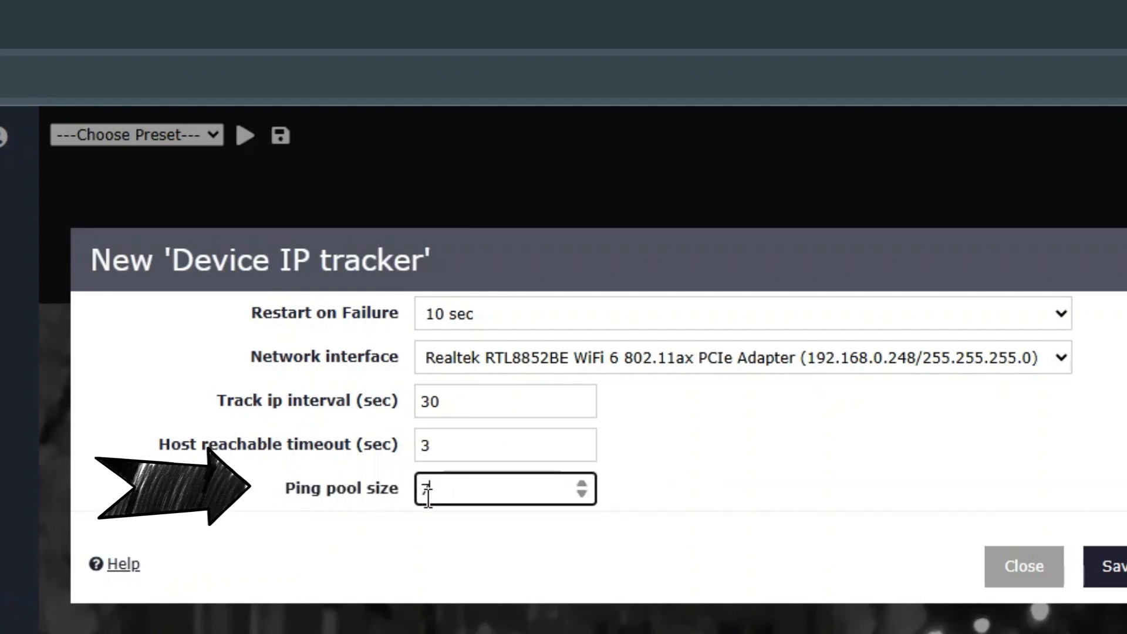